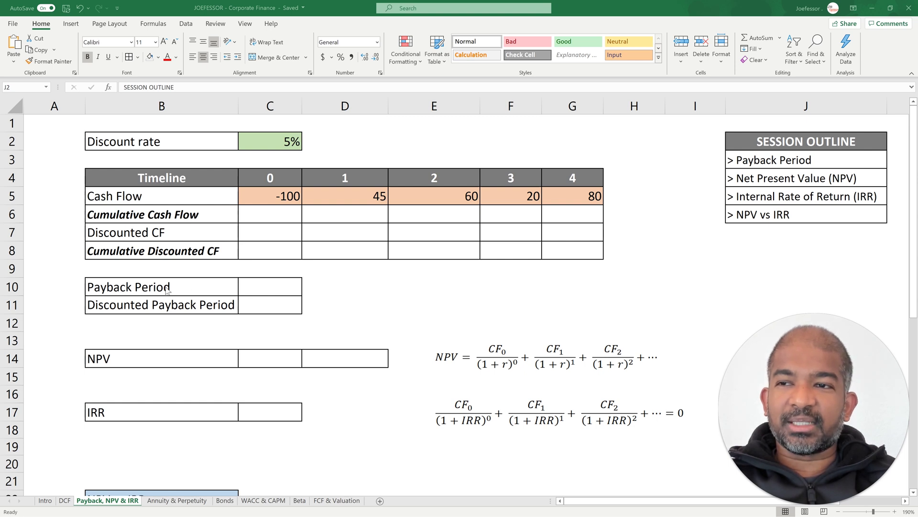
# Enter running-total formulas =C5 in C6 and =C6+D5 in D6, giving -100 and -55
pyautogui.click(270, 212)
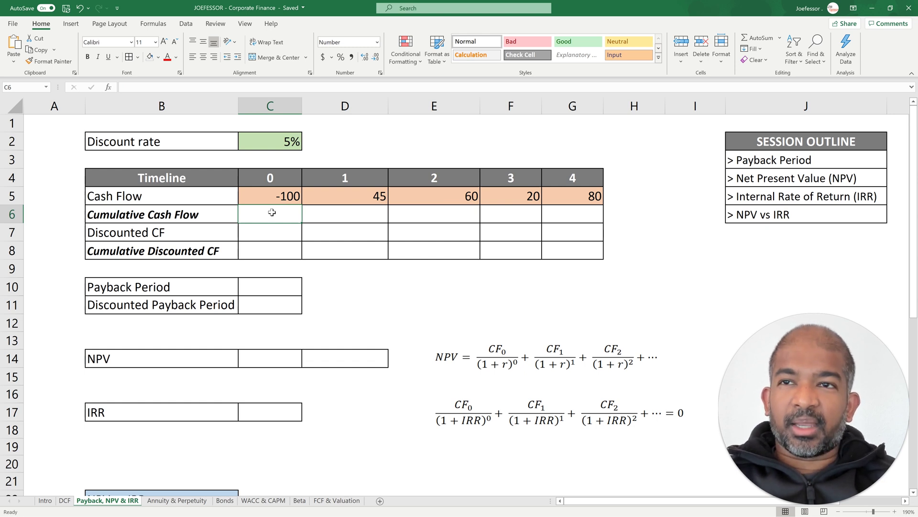
pyautogui.write('=')
pyautogui.click(283, 197)
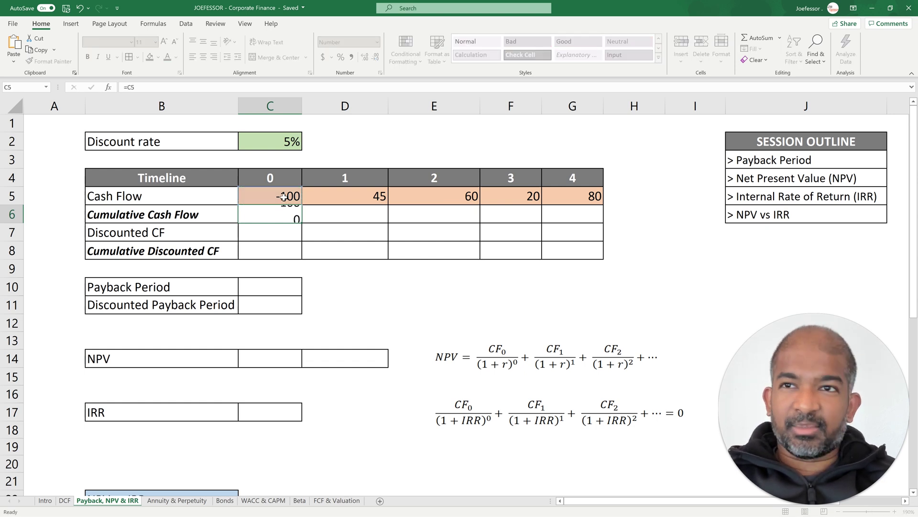
pyautogui.press('Return')
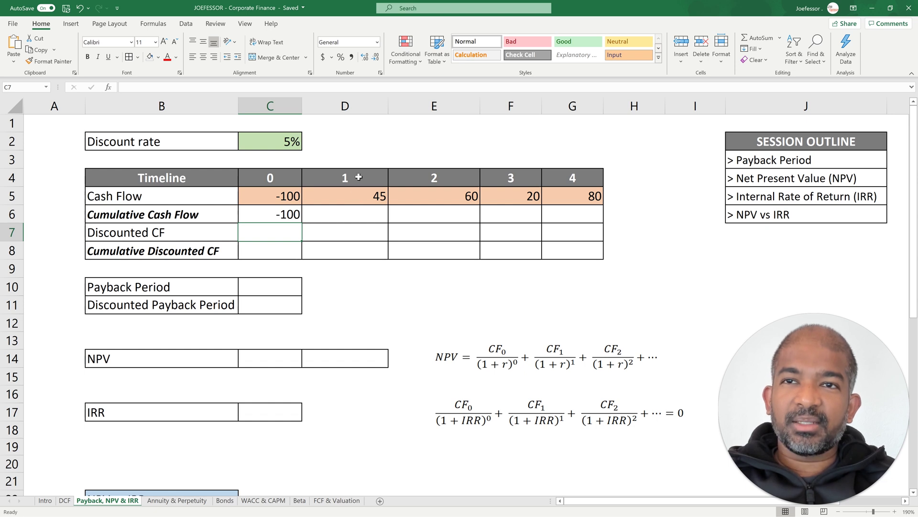
pyautogui.click(353, 216)
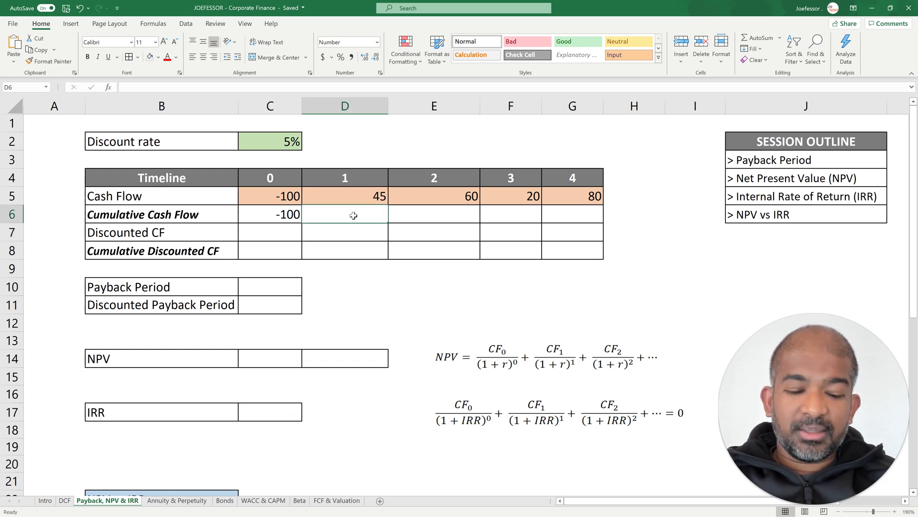
pyautogui.write('=')
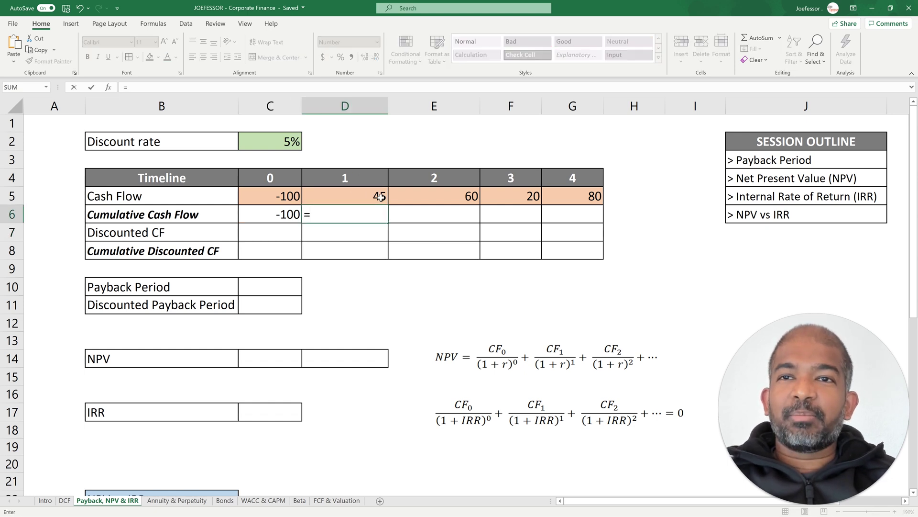
pyautogui.click(287, 214)
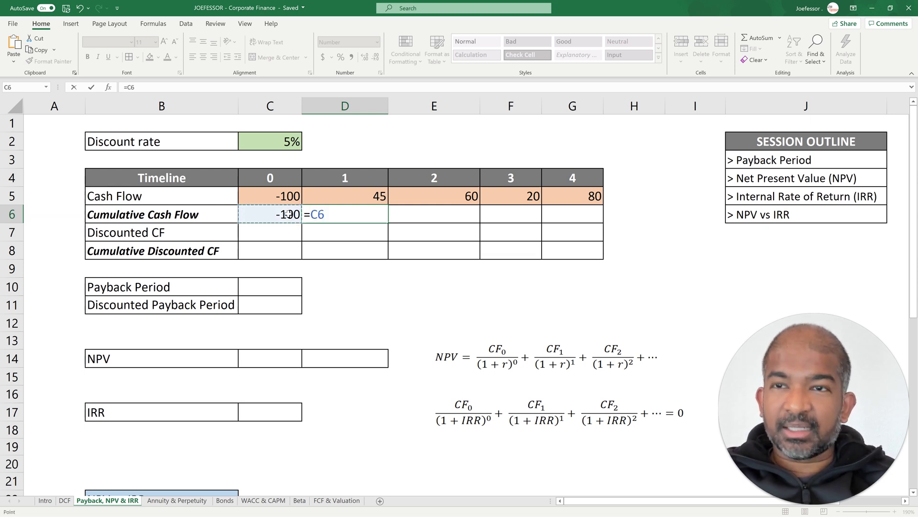
pyautogui.write('+')
pyautogui.click(344, 196)
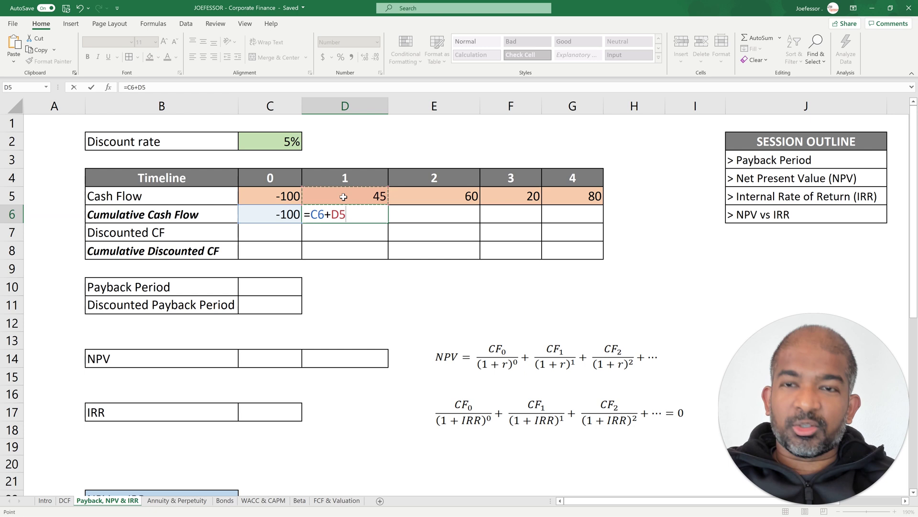
pyautogui.press('Return')
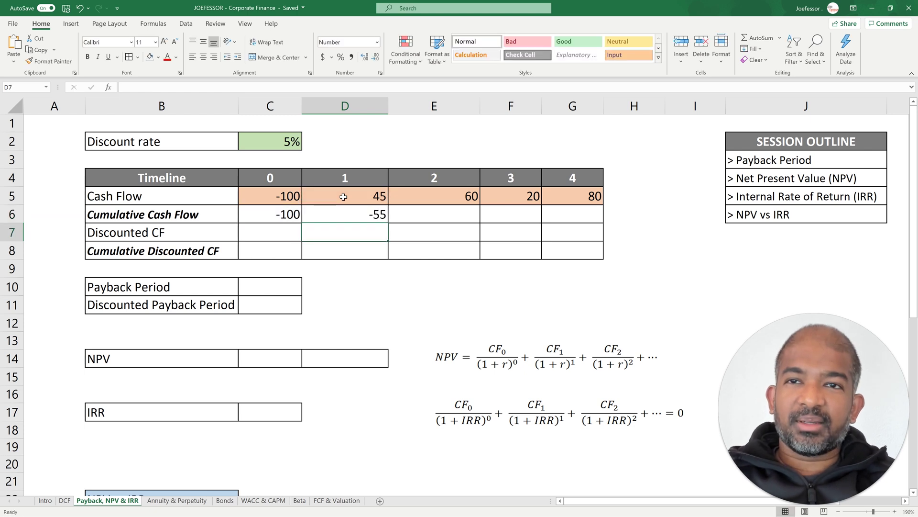
# Copy the D6 cumulative formula into E6, F6 and G6, giving 5, 25 and 105
pyautogui.click(359, 216)
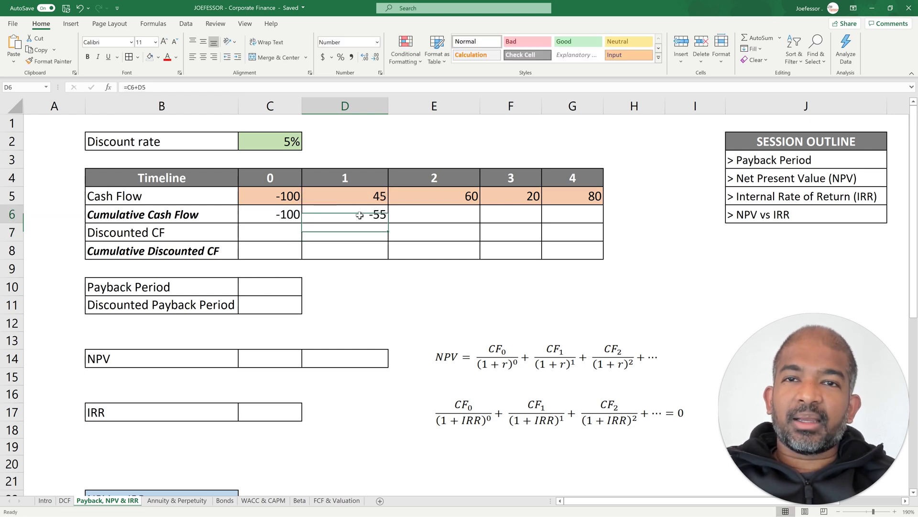
pyautogui.hotkey('ctrl', 'c')
pyautogui.click(441, 216)
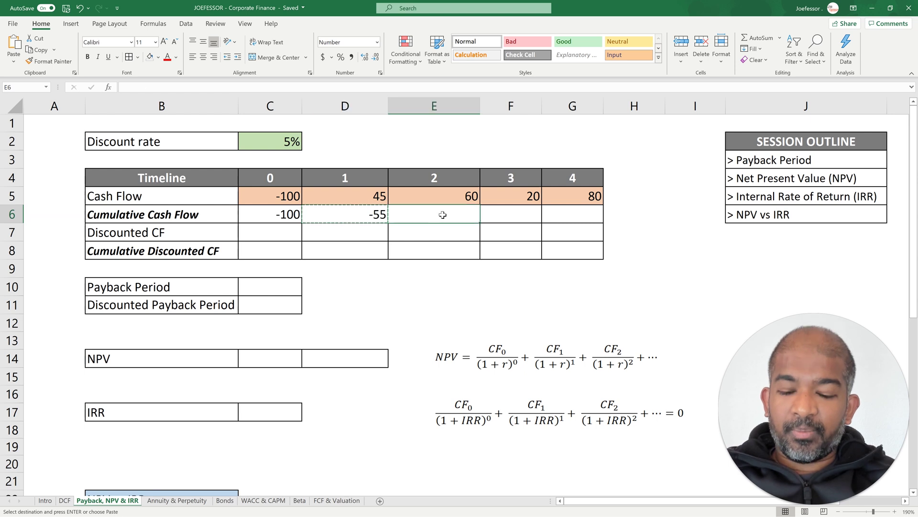
pyautogui.hotkey('ctrl', 'v')
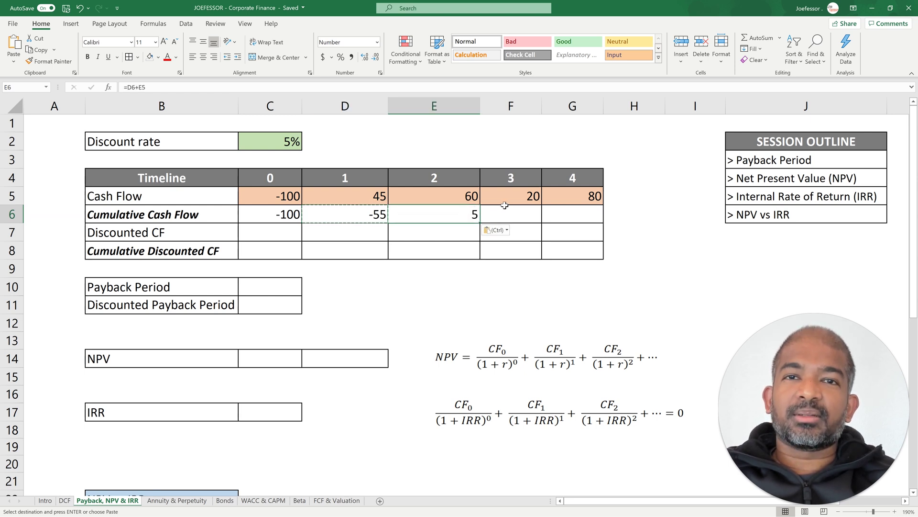
pyautogui.click(508, 209)
pyautogui.hotkey('ctrl', 'v')
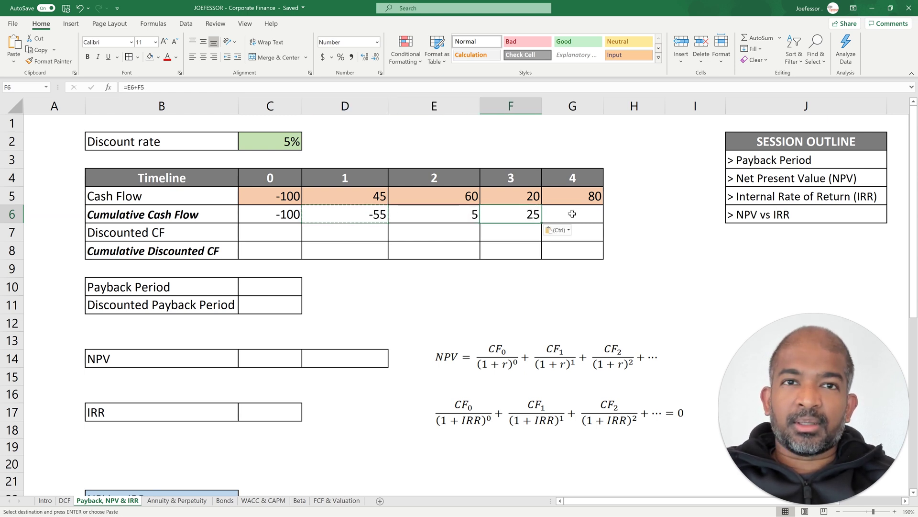
pyautogui.click(561, 211)
pyautogui.hotkey('ctrl', 'v')
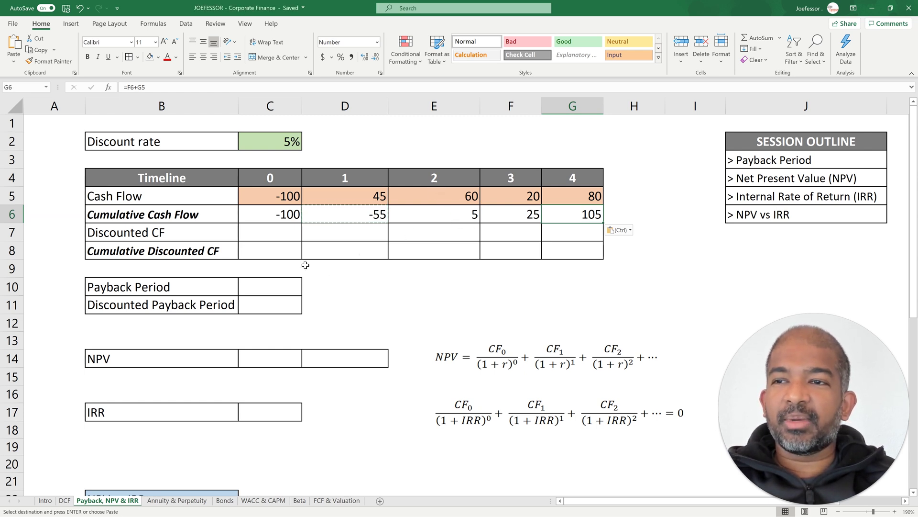
pyautogui.click(280, 284)
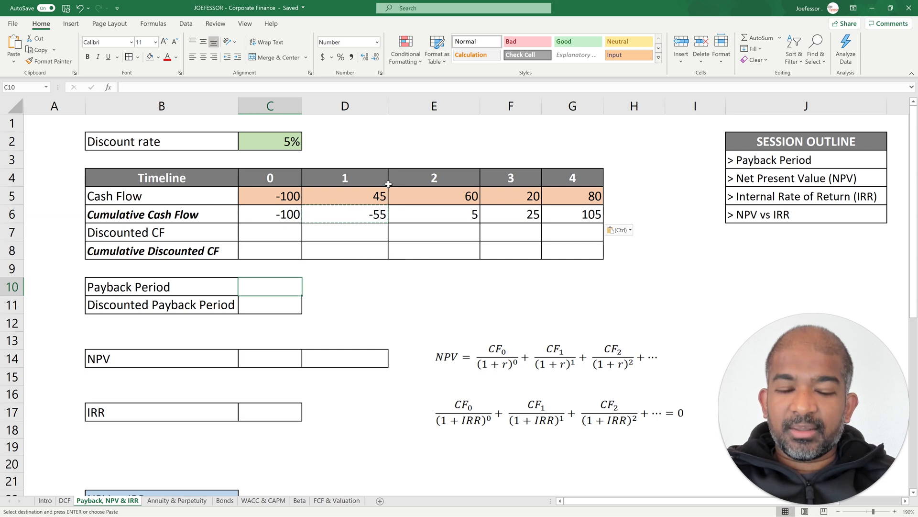
# Enter =1-D6/E5 in C10 so the Payback Period shows 1.92
pyautogui.write('=')
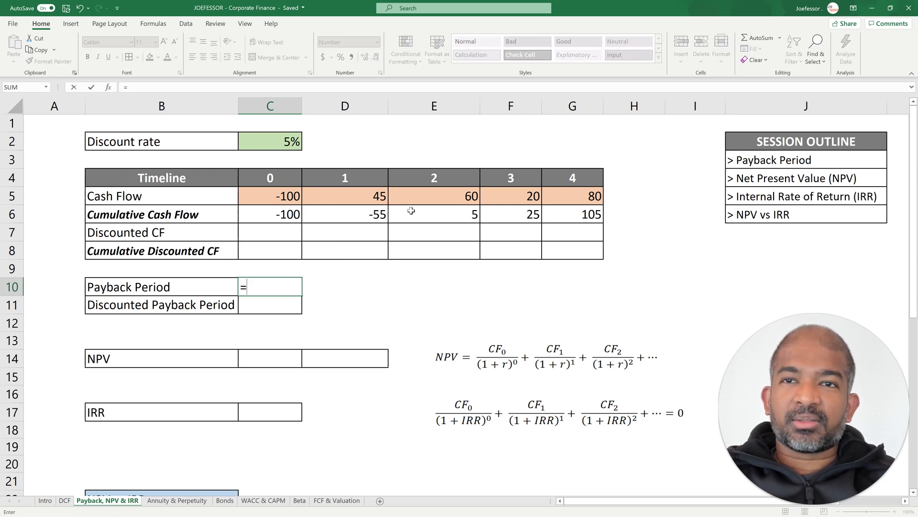
pyautogui.write('1+')
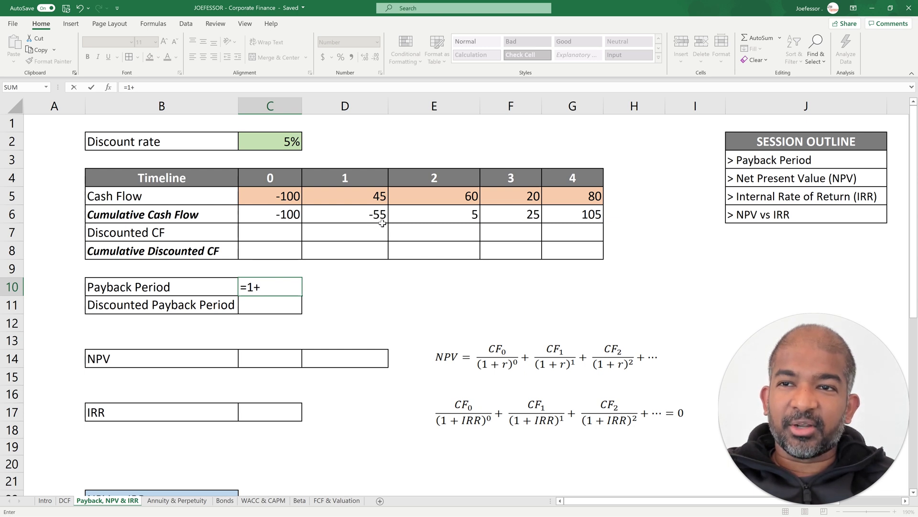
pyautogui.press('BackSpace')
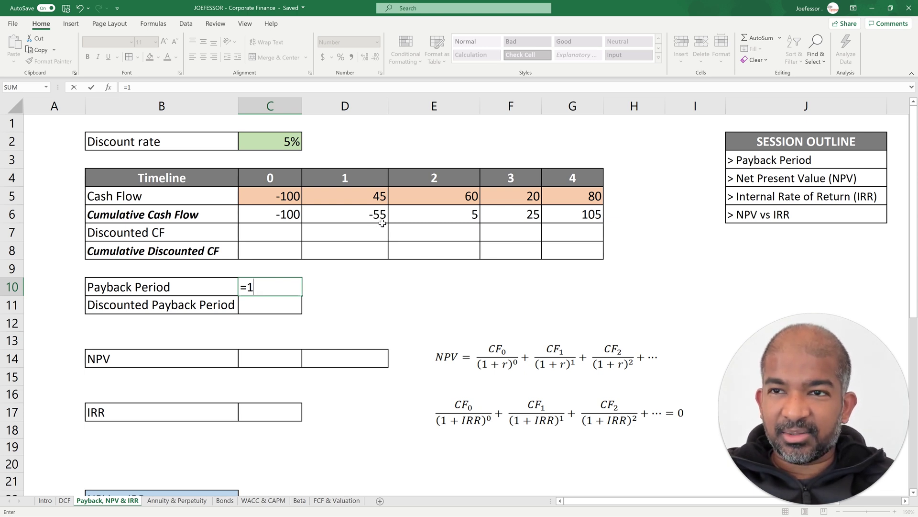
pyautogui.write('-')
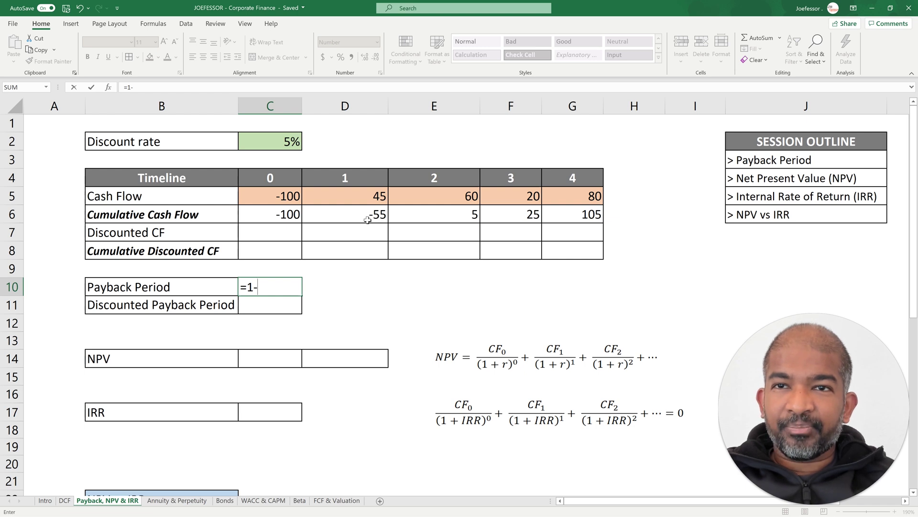
pyautogui.click(369, 216)
pyautogui.write('/')
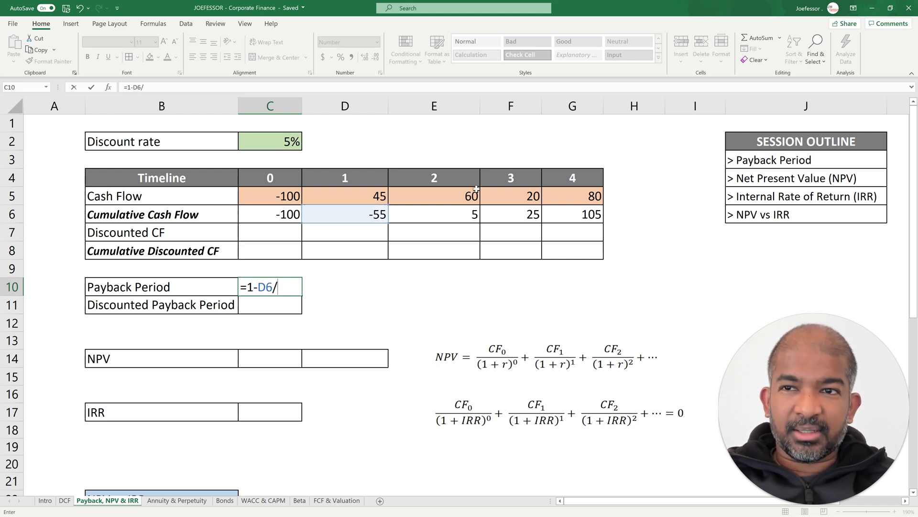
pyautogui.click(456, 194)
pyautogui.press('Return')
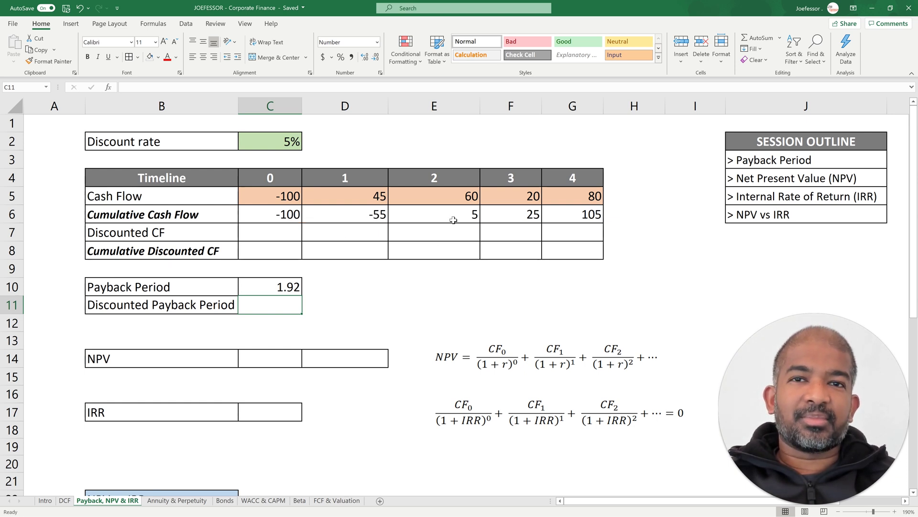
pyautogui.click(271, 233)
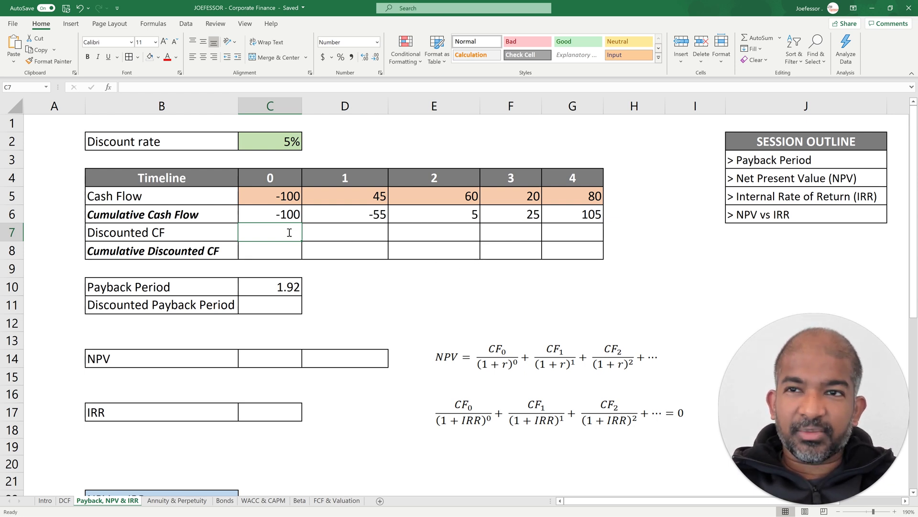
# Enter =C5 in C7 and the year 1 discount formula =D5/(1+C2)^D4 in D7
pyautogui.write('=')
pyautogui.click(285, 200)
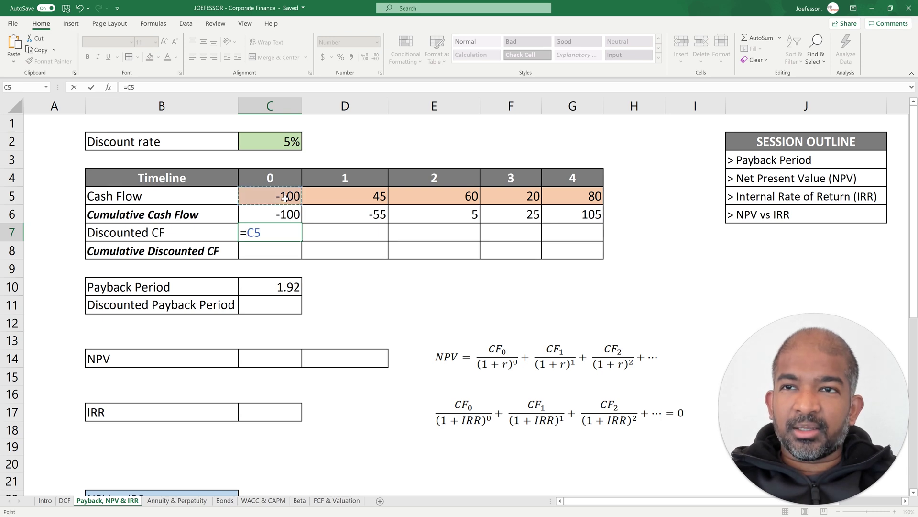
pyautogui.press('Return')
pyautogui.click(330, 232)
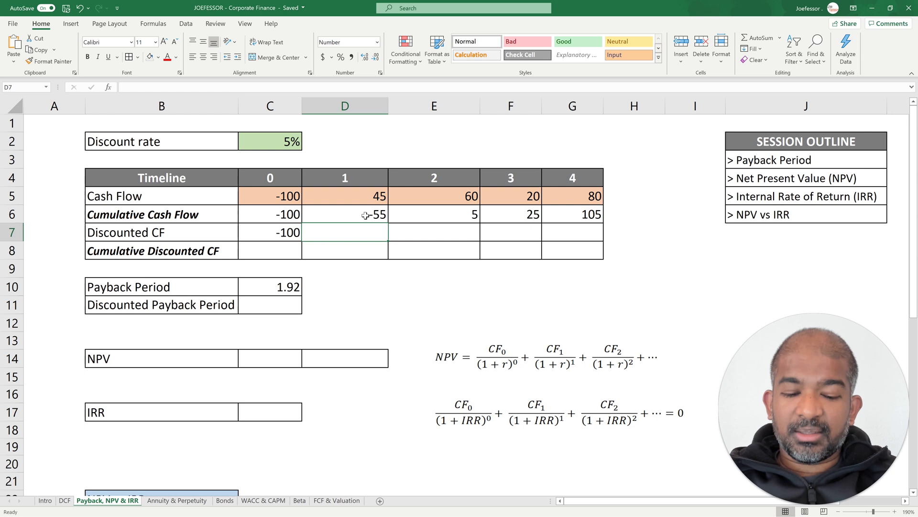
pyautogui.write('=')
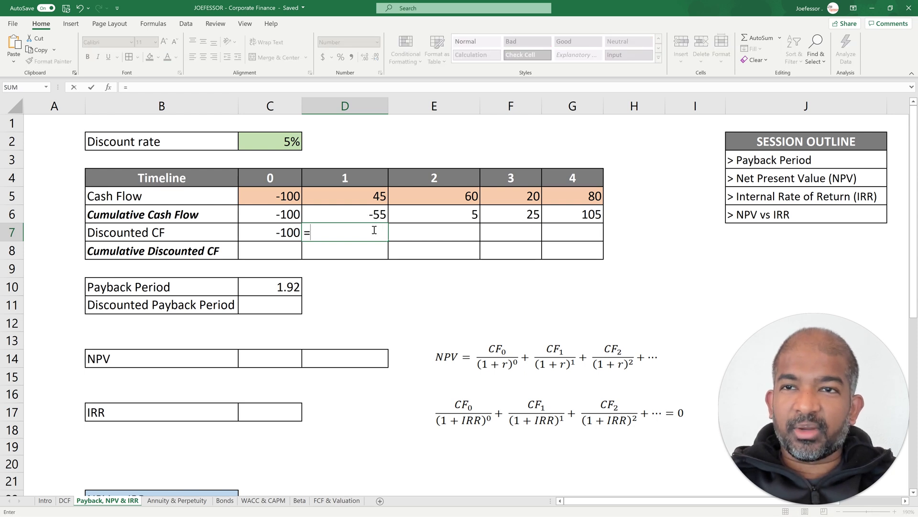
pyautogui.click(368, 191)
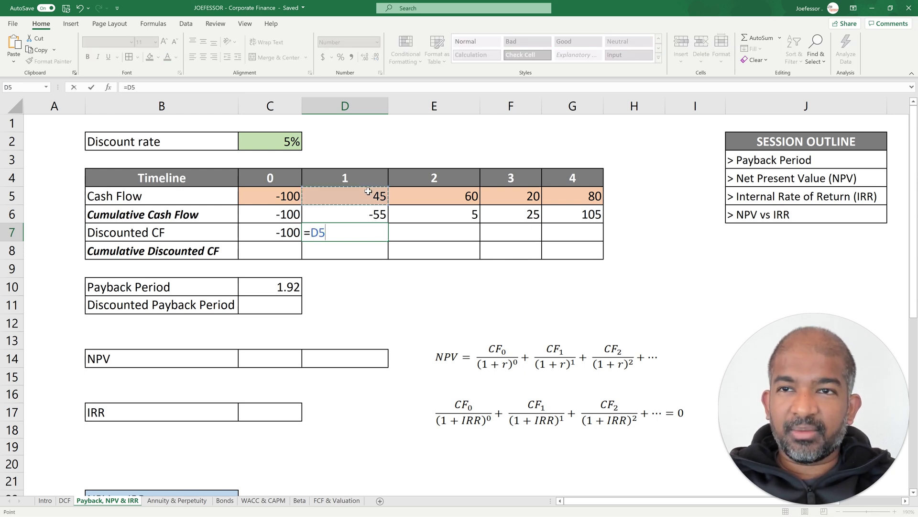
pyautogui.write('/(1+')
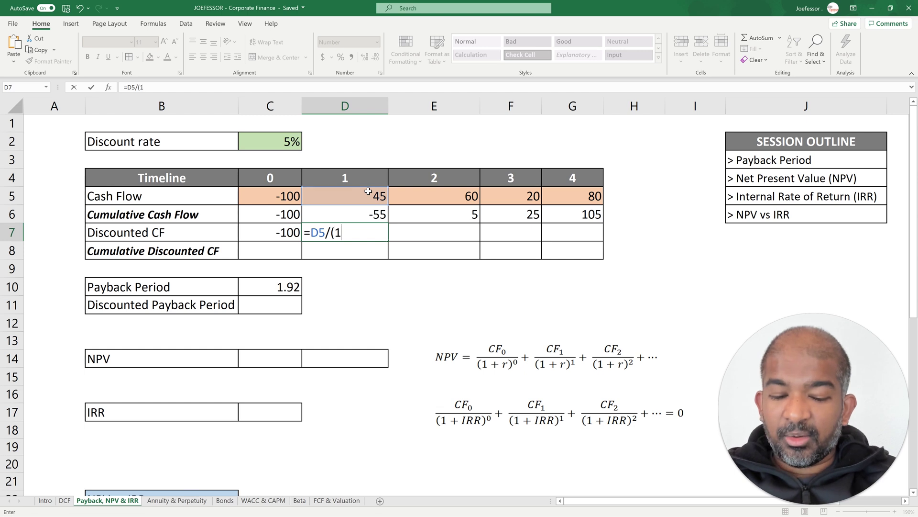
pyautogui.click(287, 146)
pyautogui.write(')')
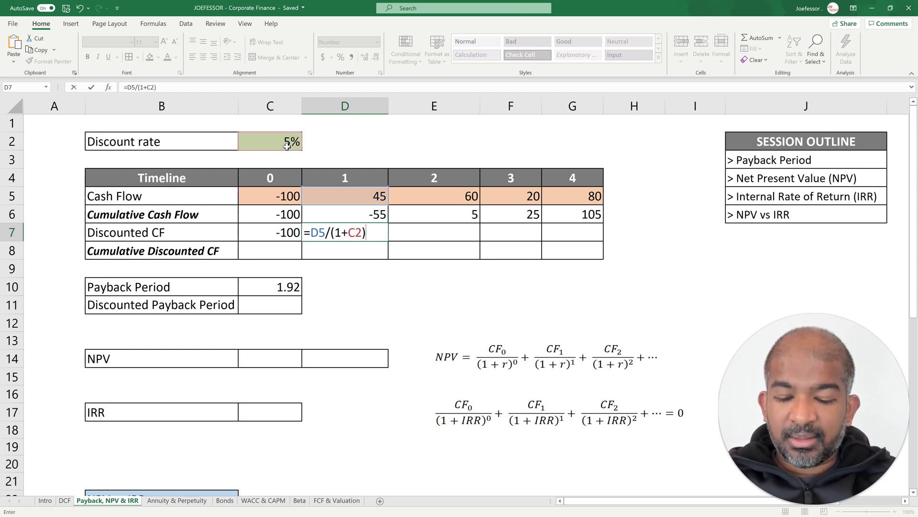
pyautogui.write('^')
pyautogui.click(343, 175)
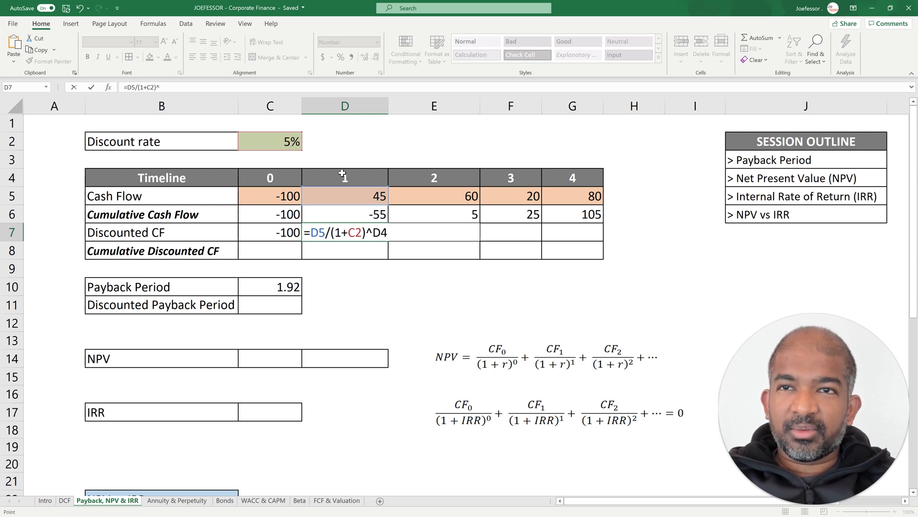
pyautogui.press('Return')
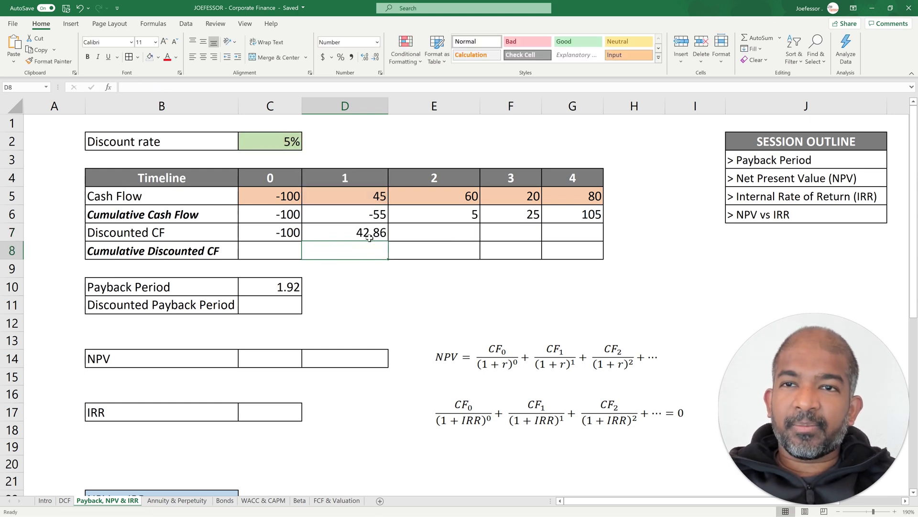
# Lock the rate as $C$2 and copy D7's formula to E7:G7, giving 54.42, 17.28, 65.82
pyautogui.click(369, 238)
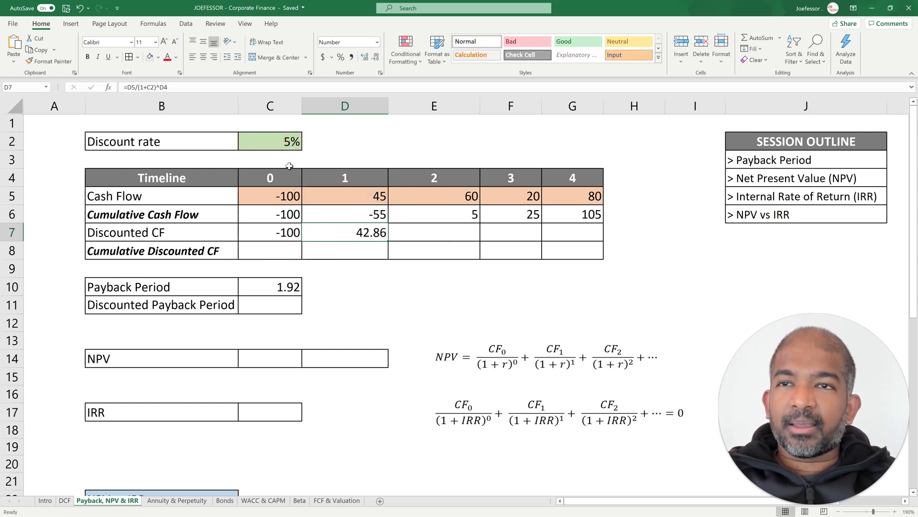
pyautogui.click(149, 88)
pyautogui.write('$C$')
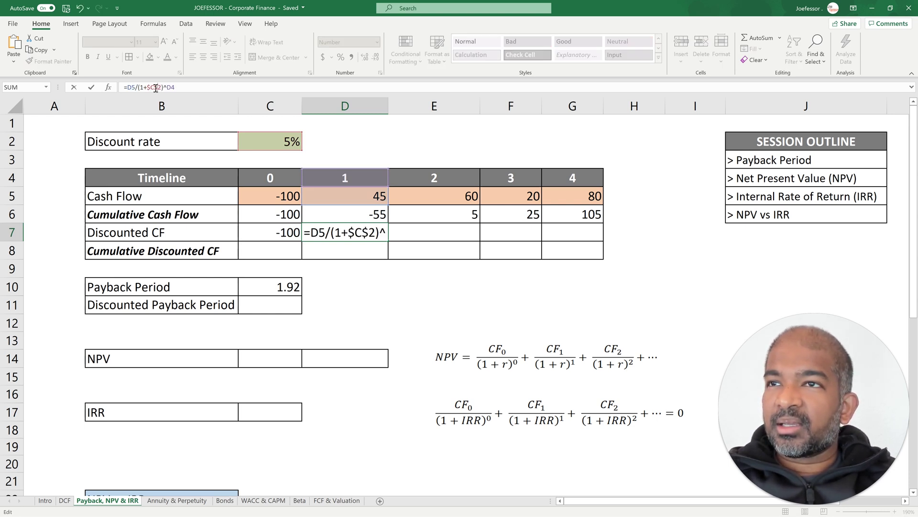
pyautogui.press('Return')
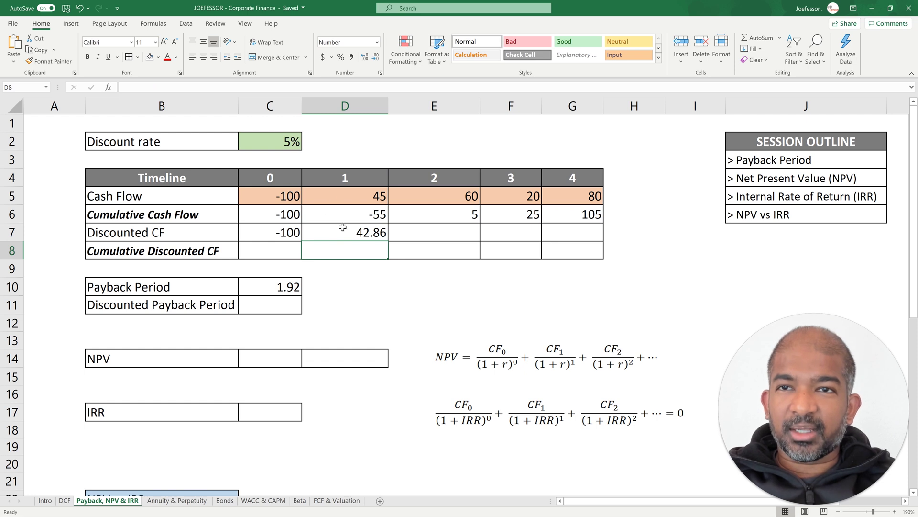
pyautogui.click(344, 234)
pyautogui.hotkey('ctrl', 'c')
pyautogui.moveTo(447, 232); pyautogui.dragTo(565, 234)
pyautogui.hotkey('ctrl', 'v')
pyautogui.click(478, 232)
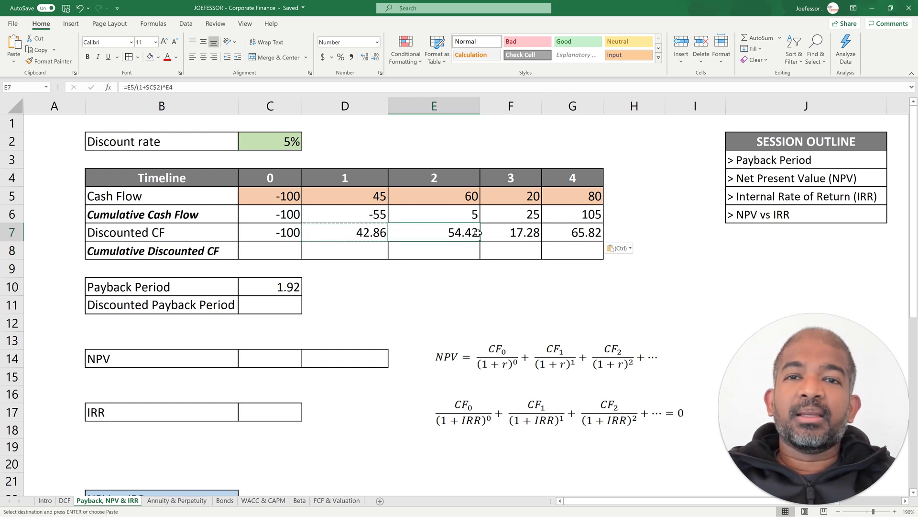
pyautogui.click(519, 232)
pyautogui.click(576, 233)
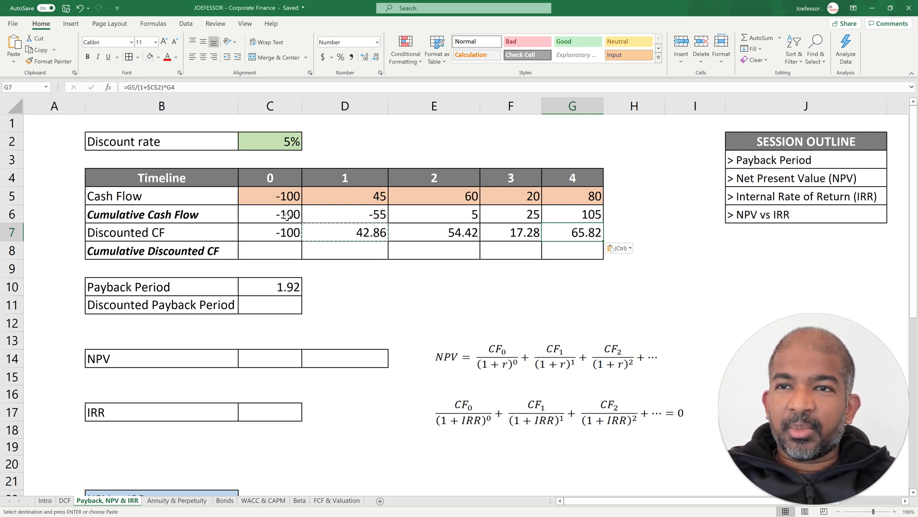
# Copy the C6:G6 running-total formulas into row 8 from C8, giving -100, -57, -3, 15, 80
pyautogui.moveTo(287, 216); pyautogui.dragTo(544, 214)
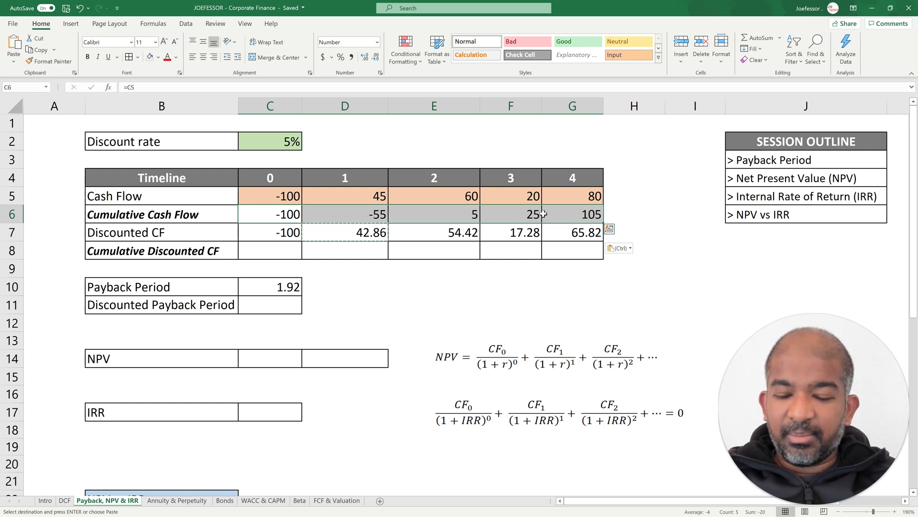
pyautogui.hotkey('ctrl', 'c')
pyautogui.click(284, 250)
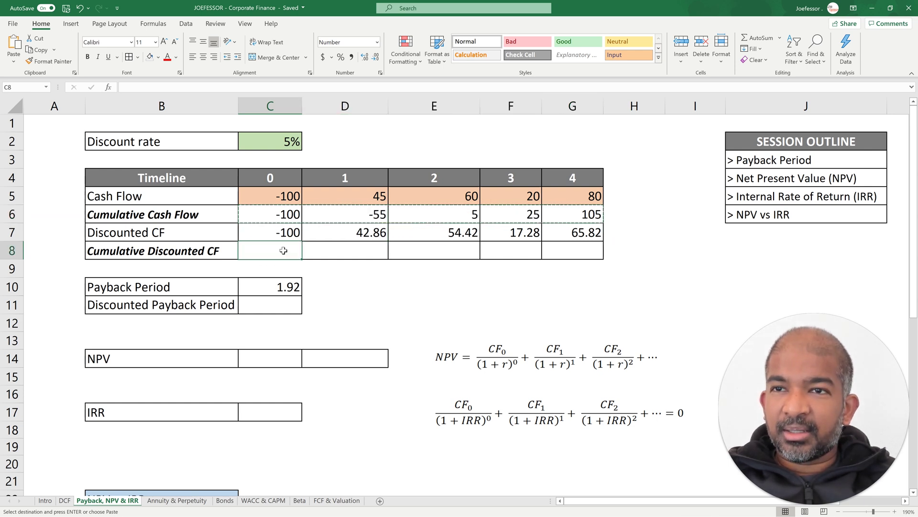
pyautogui.hotkey('ctrl', 'v')
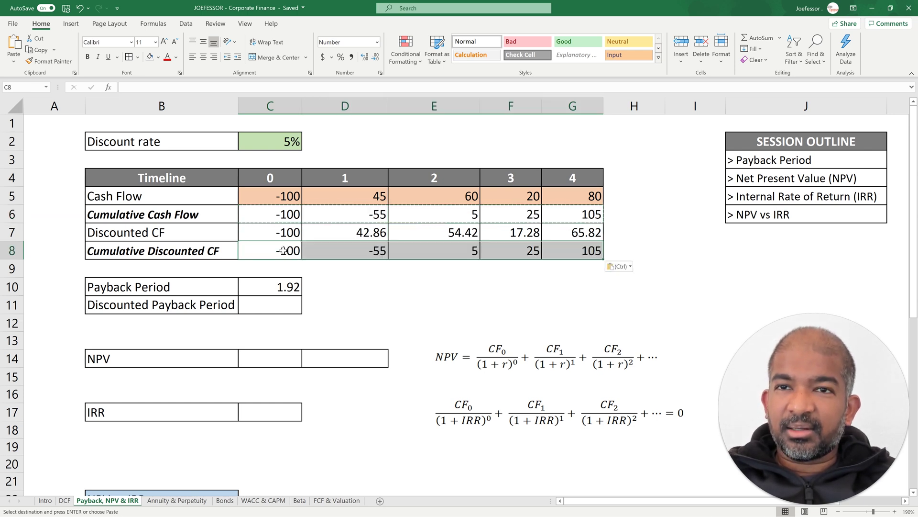
pyautogui.moveTo(351, 248); pyautogui.dragTo(572, 249)
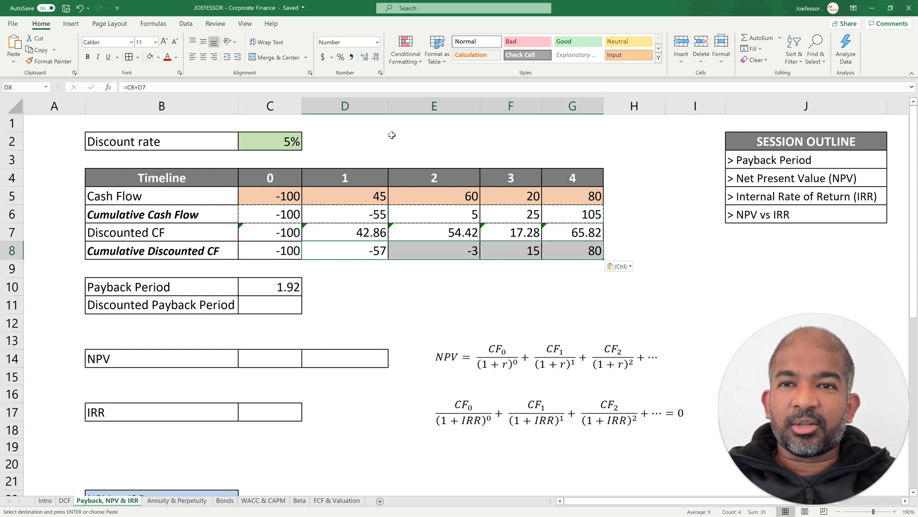
# Show D8:G8 to one decimal and enter =2-E8/F7 in C11, giving a discounted payback of 2.16
pyautogui.click(365, 57)
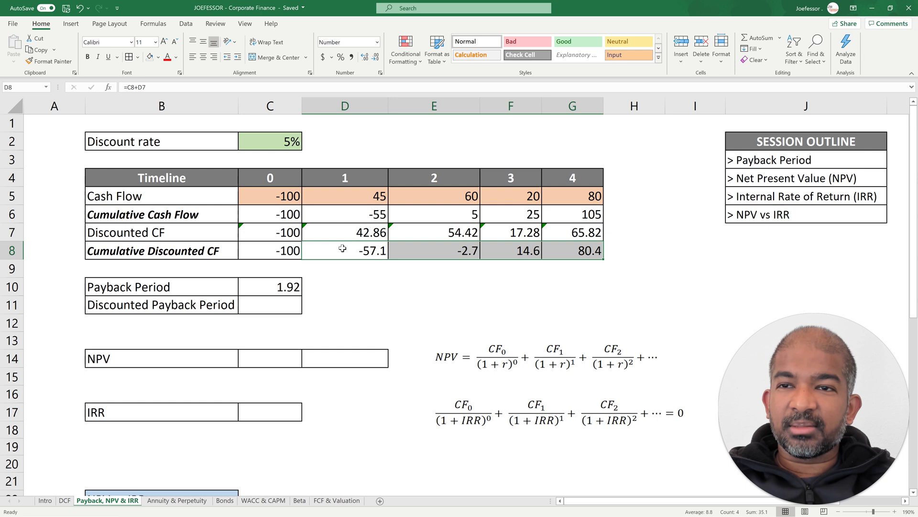
pyautogui.click(362, 271)
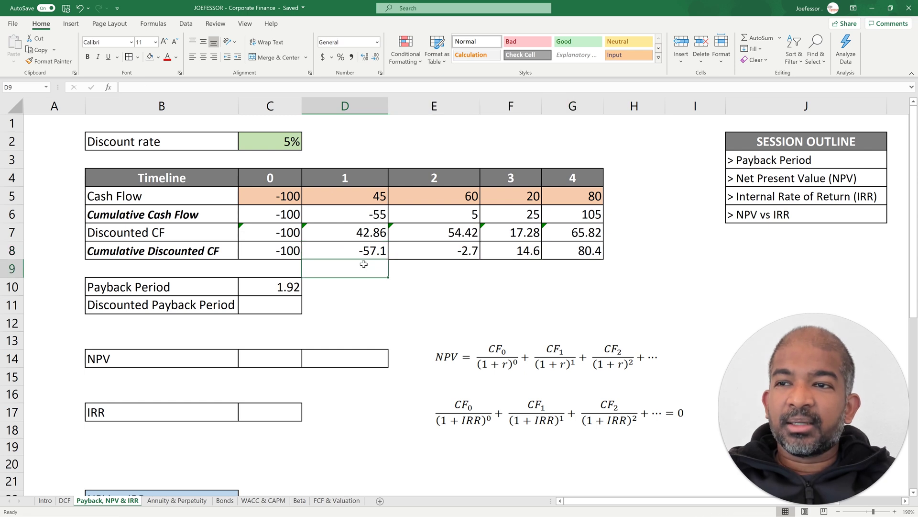
pyautogui.click(272, 307)
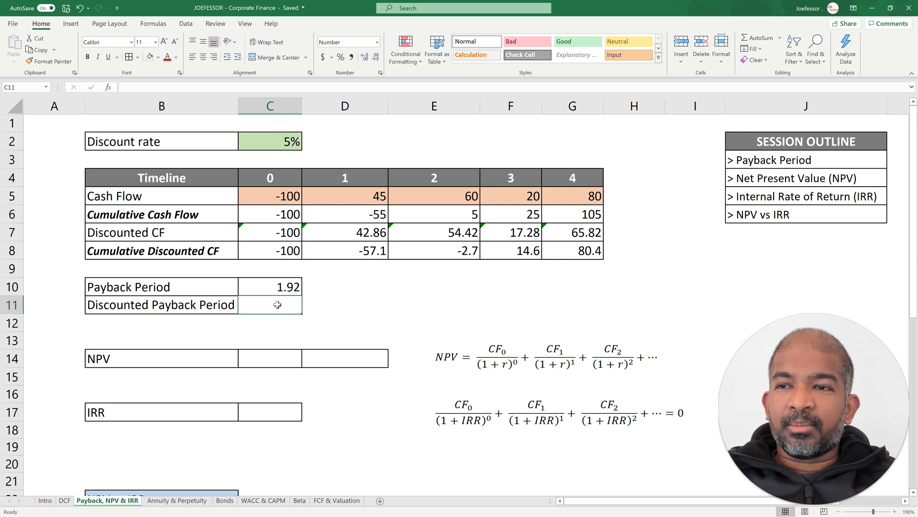
pyautogui.write('=2')
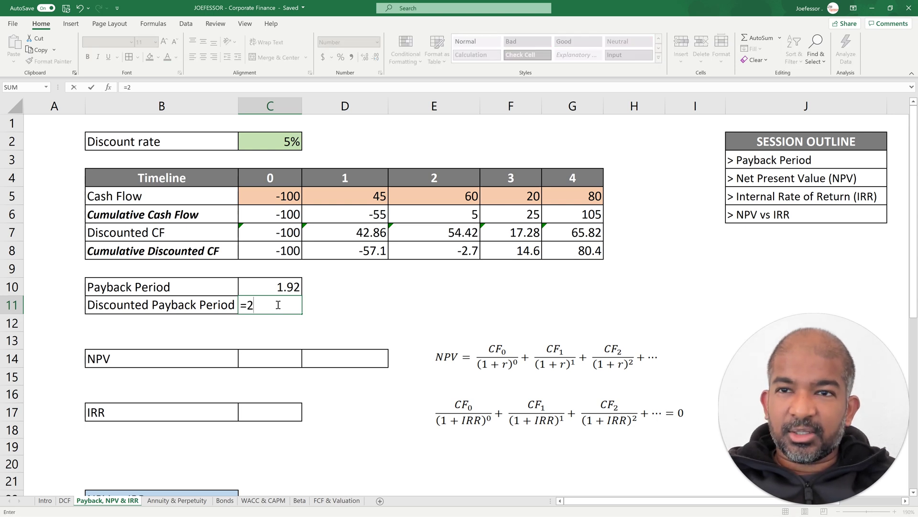
pyautogui.write('+')
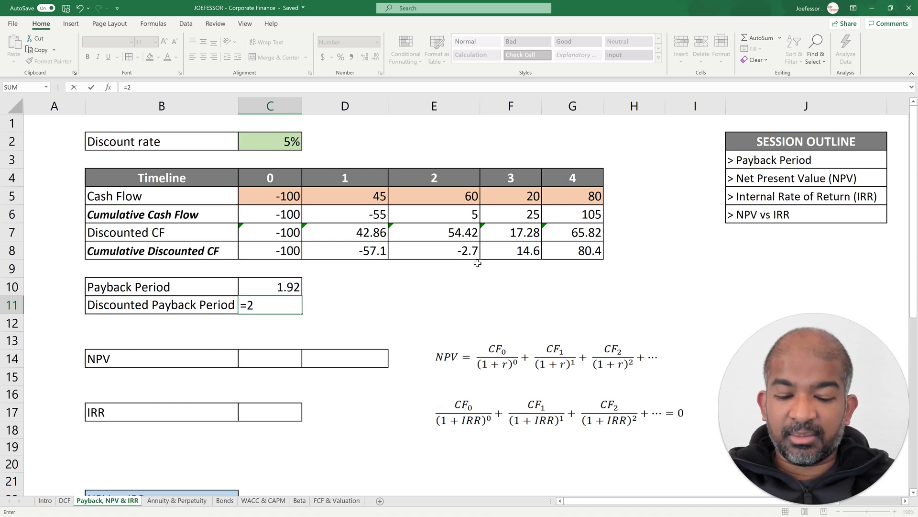
pyautogui.write('-')
pyautogui.click(462, 253)
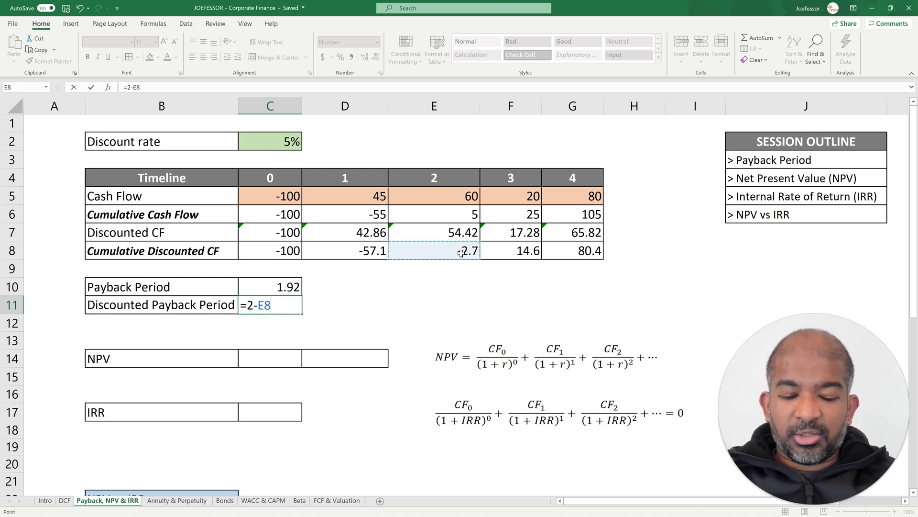
pyautogui.write('/')
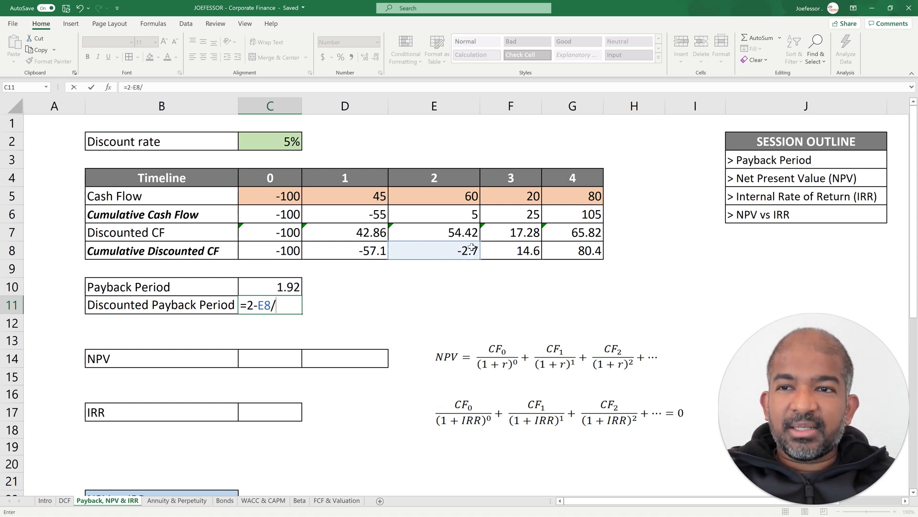
pyautogui.click(520, 232)
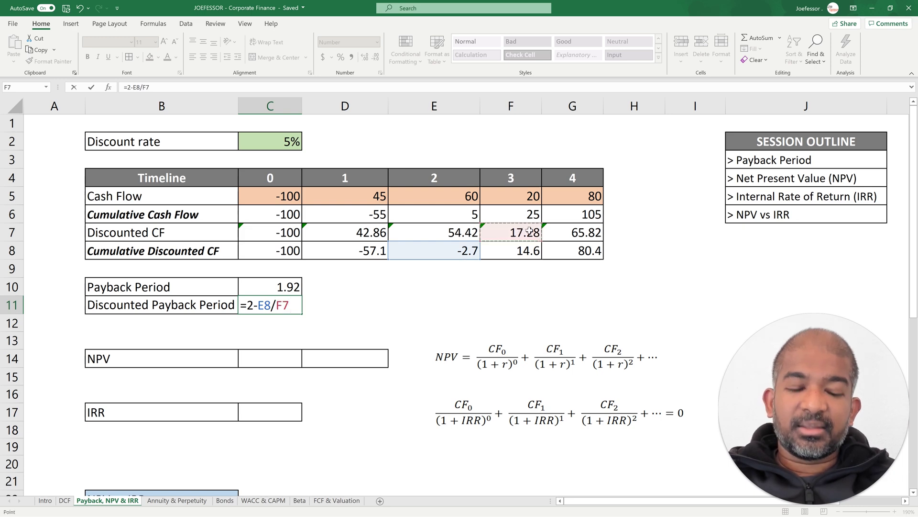
pyautogui.press('Return')
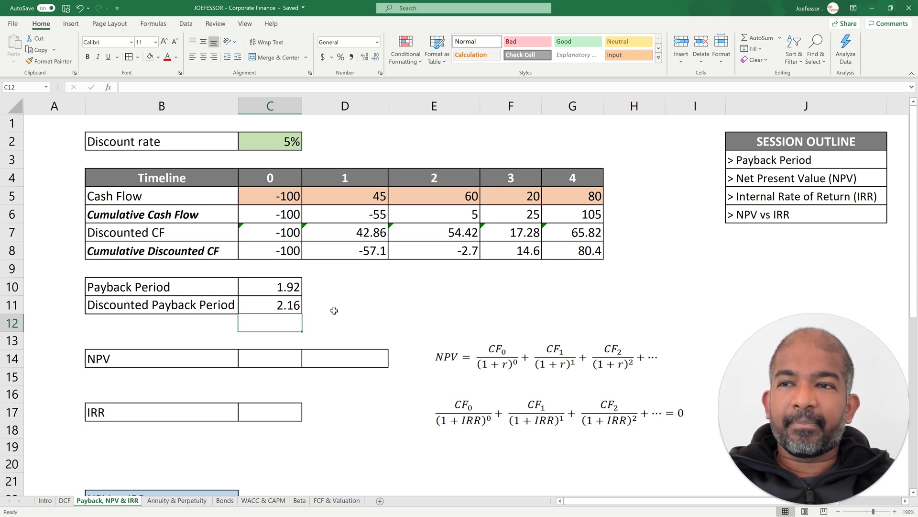
# Enter =SUM(C7:G7) in C14 so the NPV shows 80.37
pyautogui.press('Down')
pyautogui.press('Down')
pyautogui.press('Left')
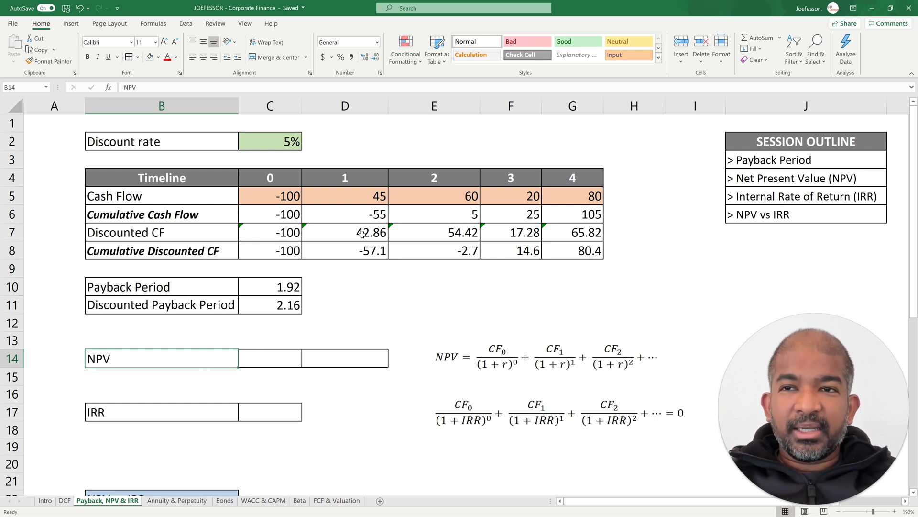
pyautogui.click(269, 359)
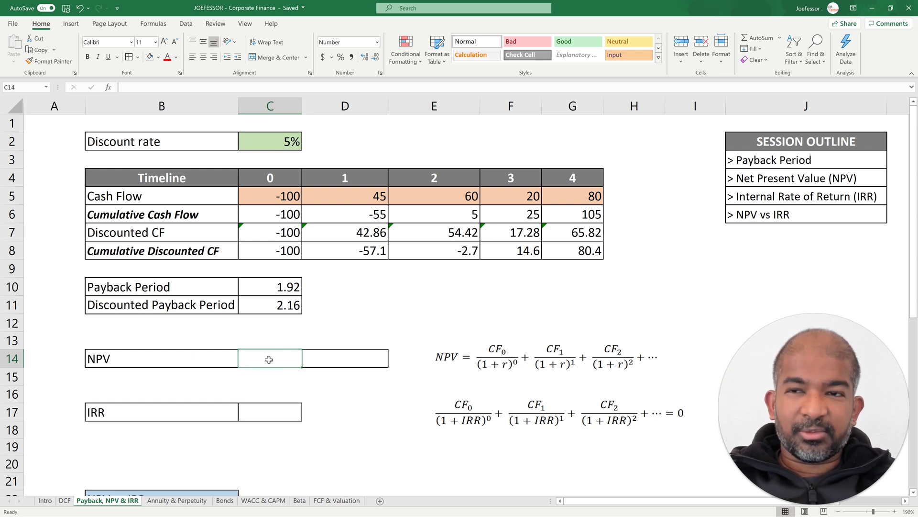
pyautogui.write('=')
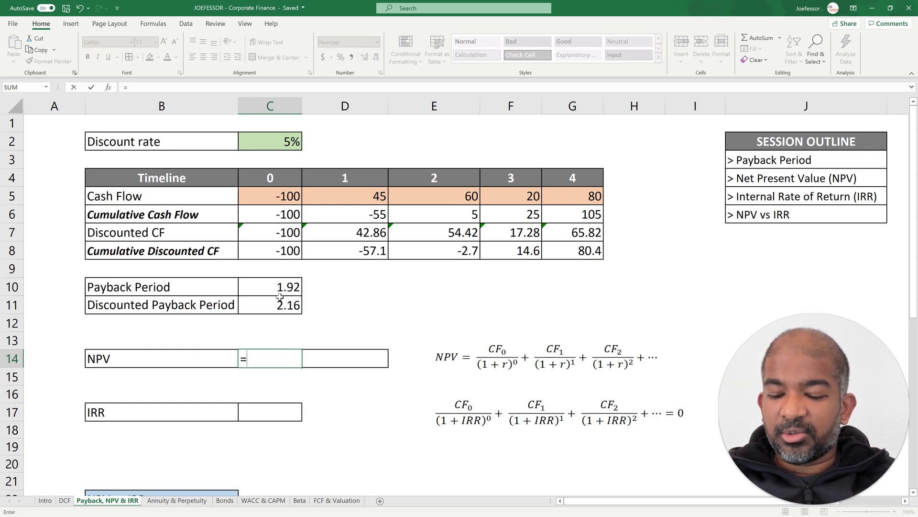
pyautogui.write('sum(')
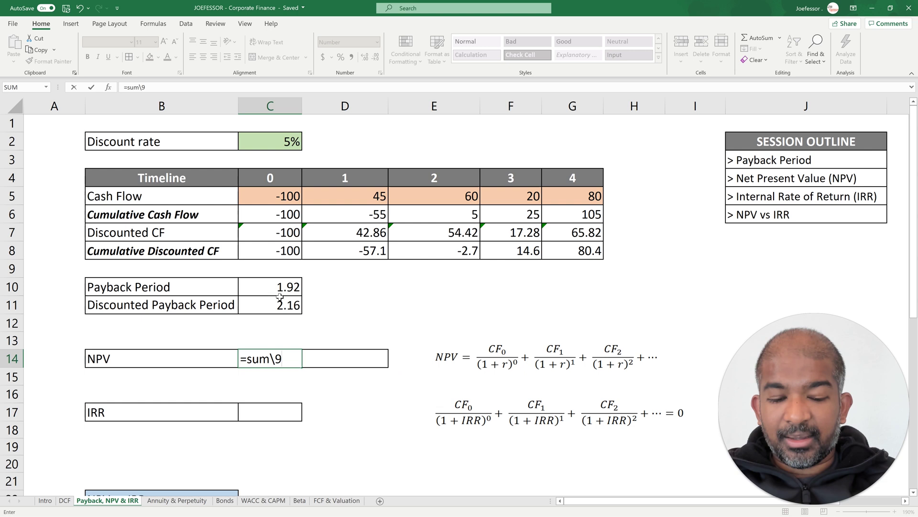
pyautogui.press('BackSpace')
pyautogui.write('(')
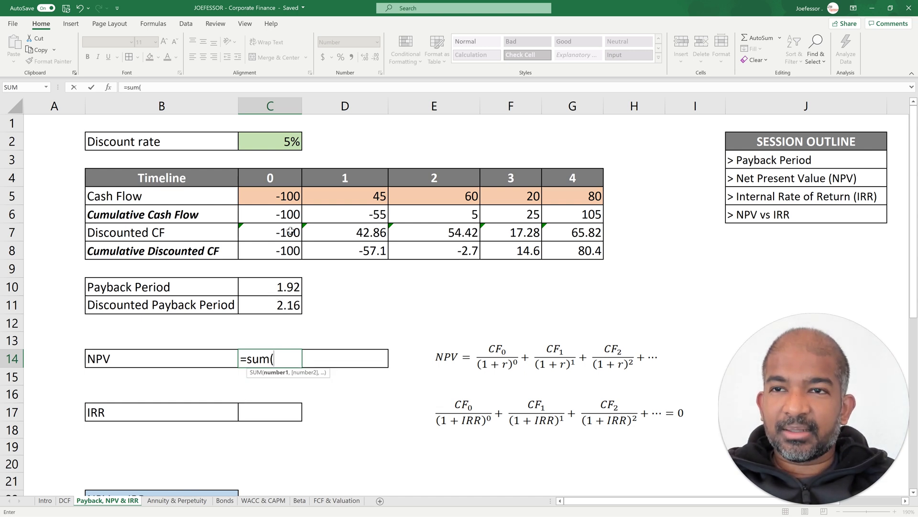
pyautogui.moveTo(270, 232); pyautogui.dragTo(566, 234)
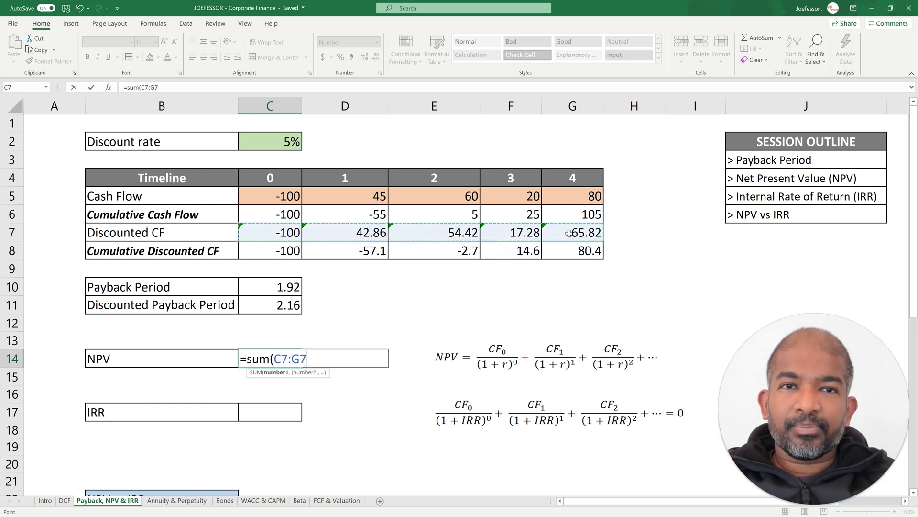
pyautogui.press('Return')
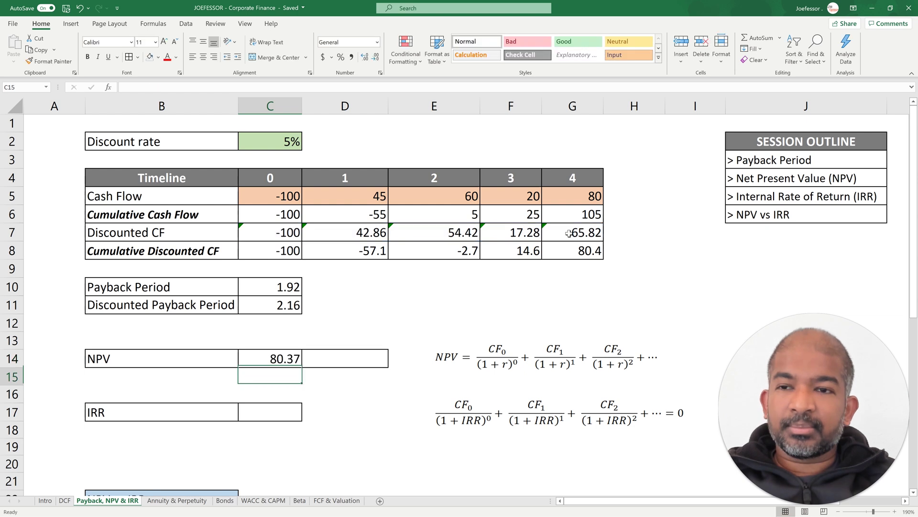
pyautogui.press('Up')
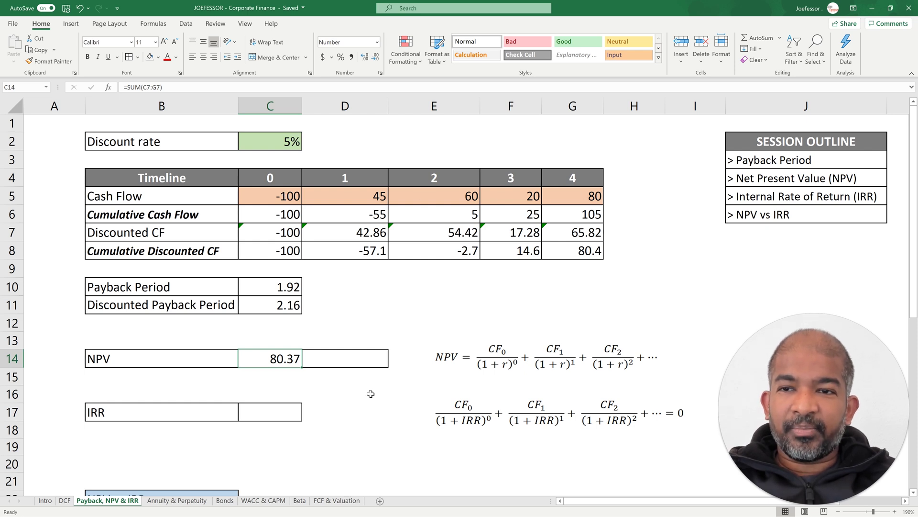
# Enter =NPV(C2,D5:G5)+C5 in D14, matching the NPV of 80.37
pyautogui.click(343, 359)
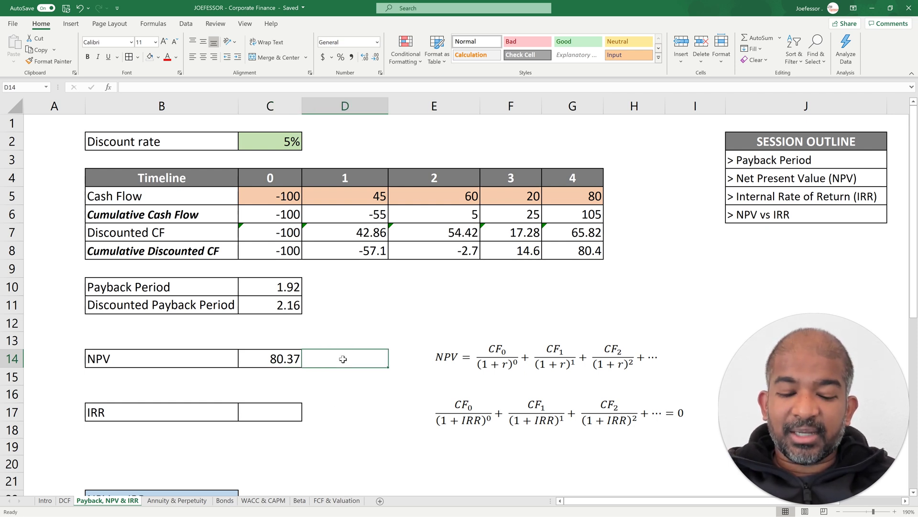
pyautogui.write('=')
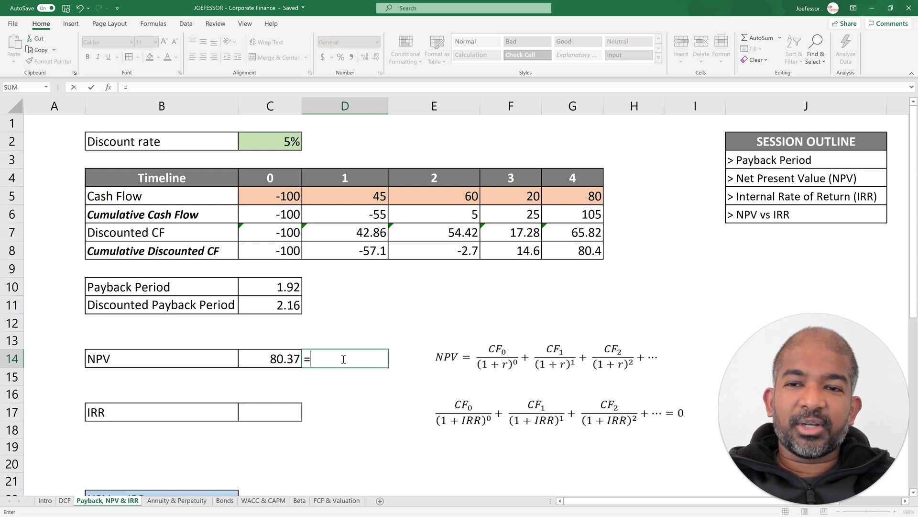
pyautogui.write('NPV(')
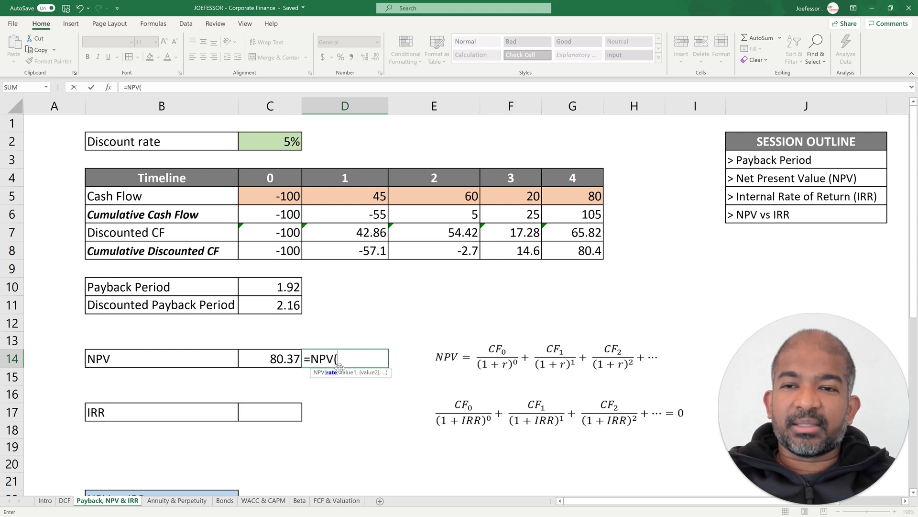
pyautogui.click(285, 140)
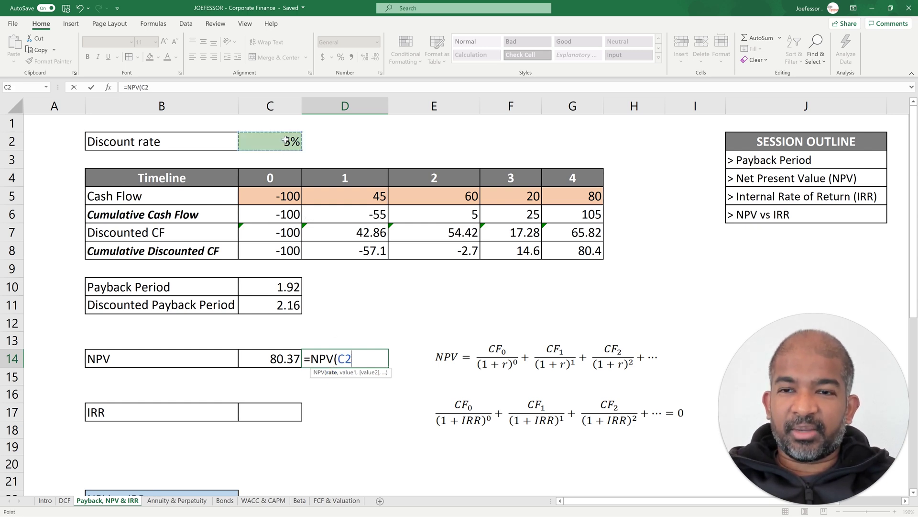
pyautogui.write(',')
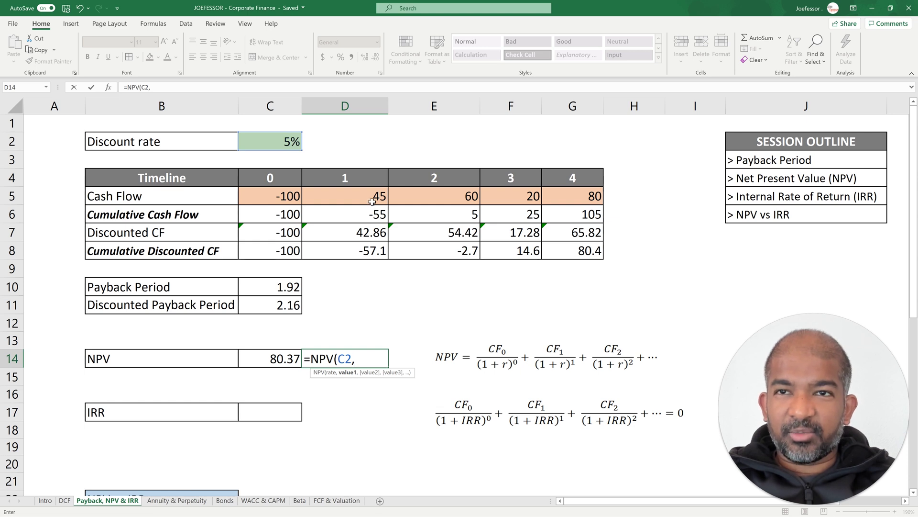
pyautogui.moveTo(372, 201); pyautogui.dragTo(577, 193)
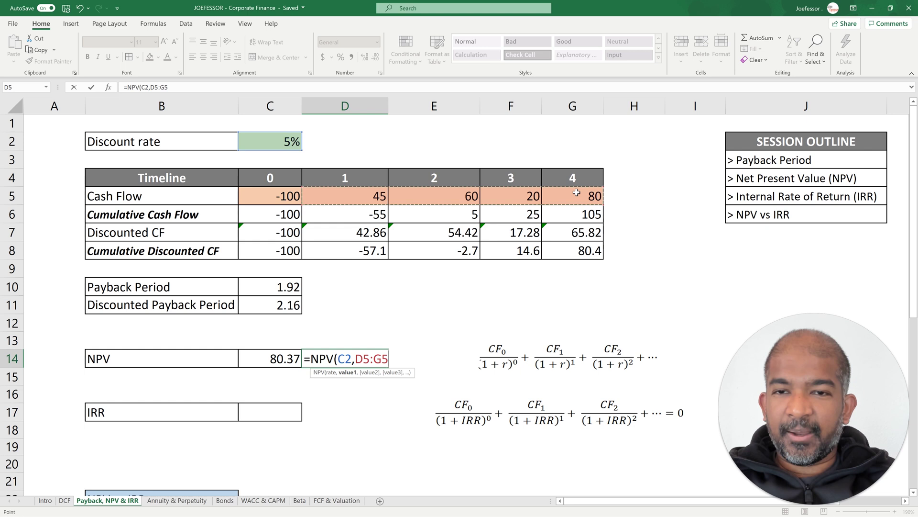
pyautogui.write(')')
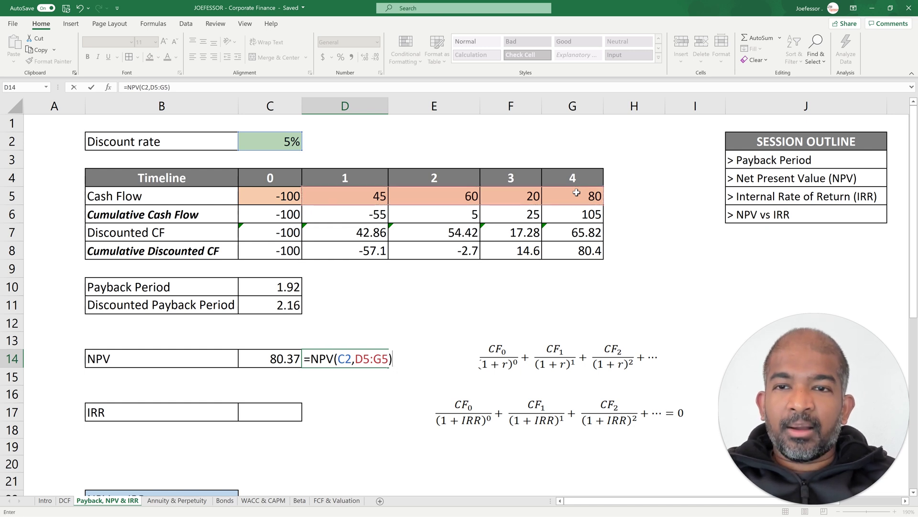
pyautogui.write('+')
pyautogui.click(275, 198)
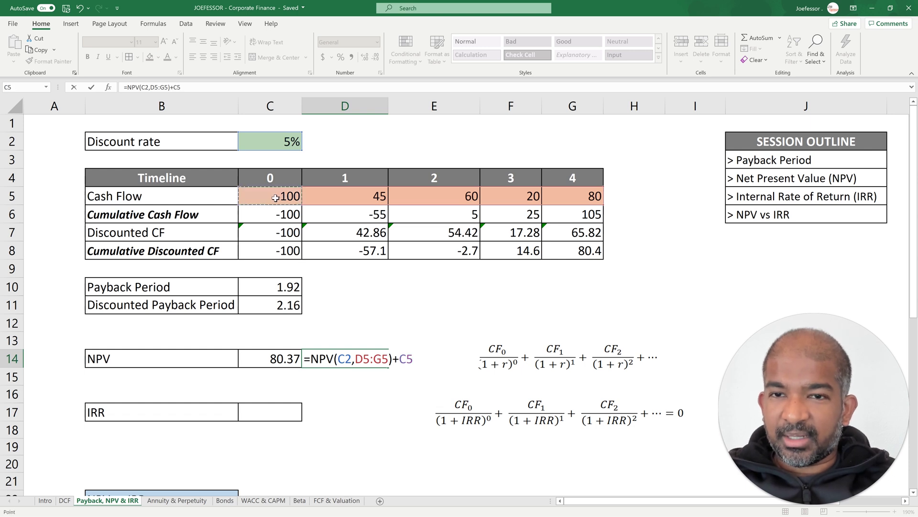
pyautogui.press('Return')
pyautogui.click(362, 354)
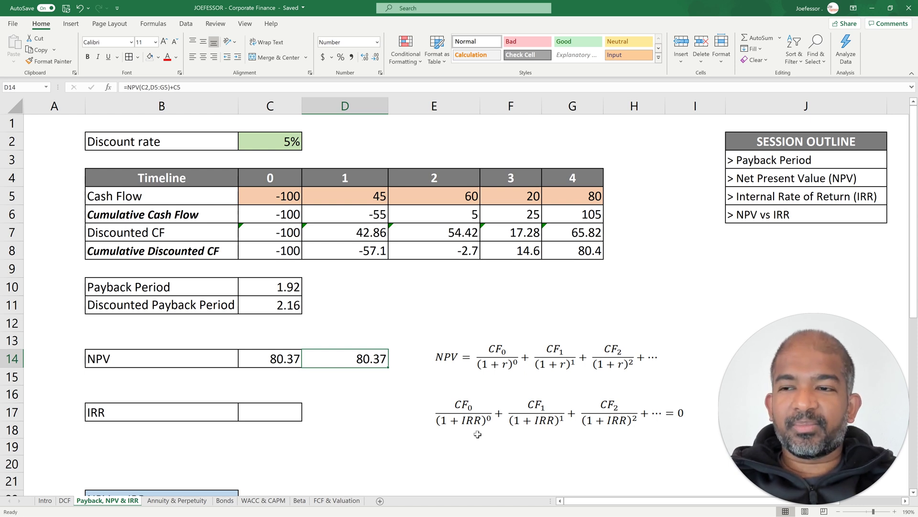
# Enter =IRR(C5:G5) in C17, giving an IRR of 34.07%
pyautogui.click(284, 409)
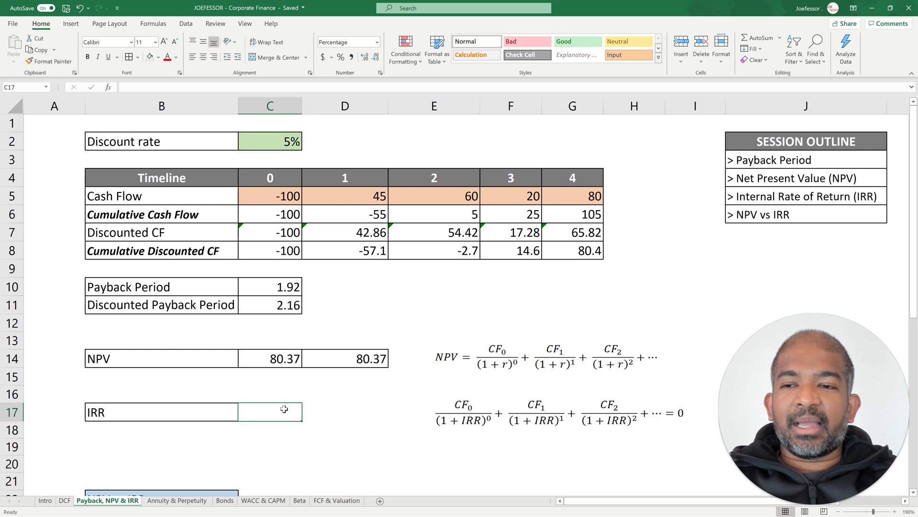
pyautogui.write('=')
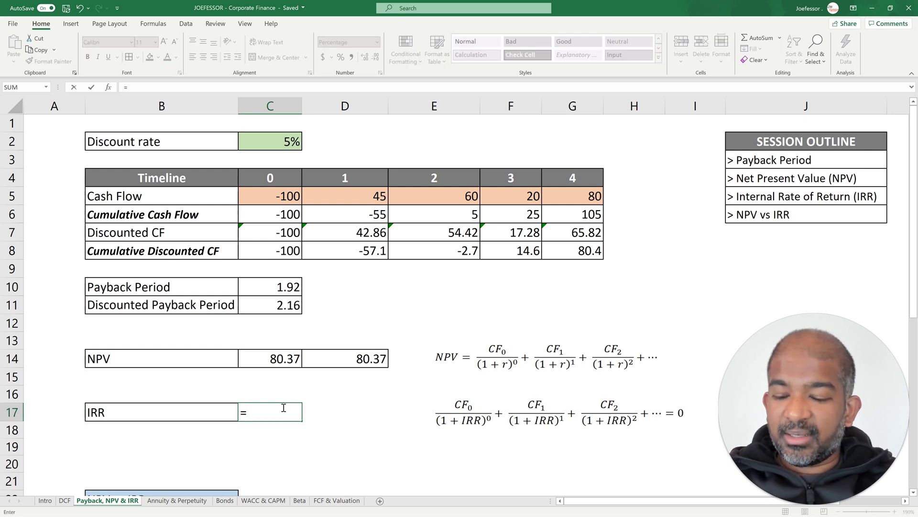
pyautogui.write('IRR')
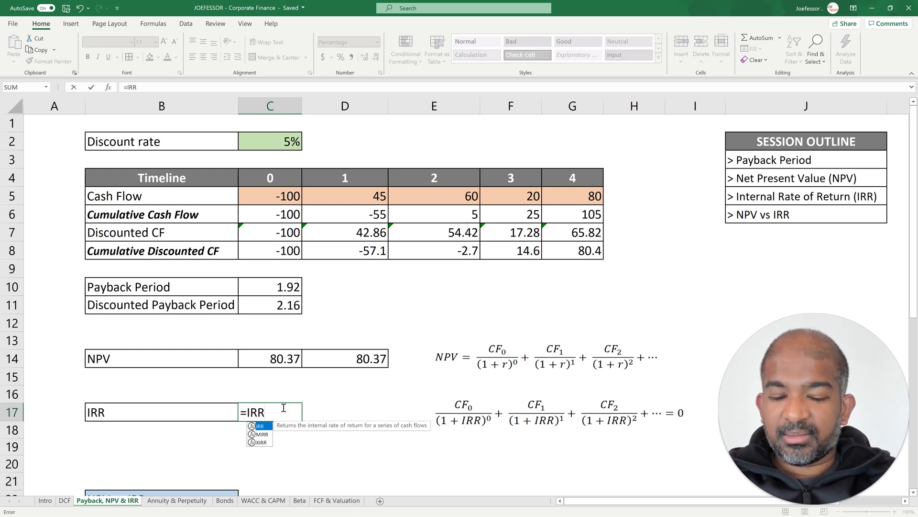
pyautogui.write('(')
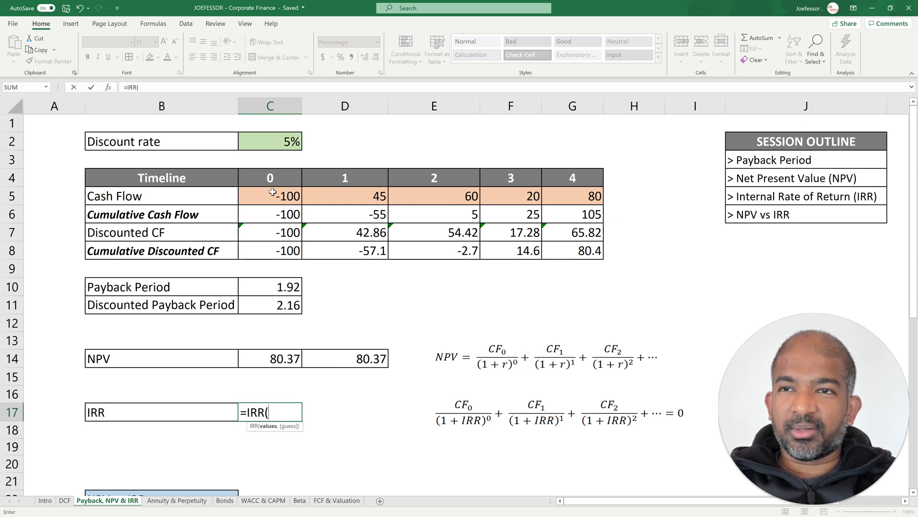
pyautogui.click(288, 194)
pyautogui.moveTo(288, 194); pyautogui.dragTo(586, 198)
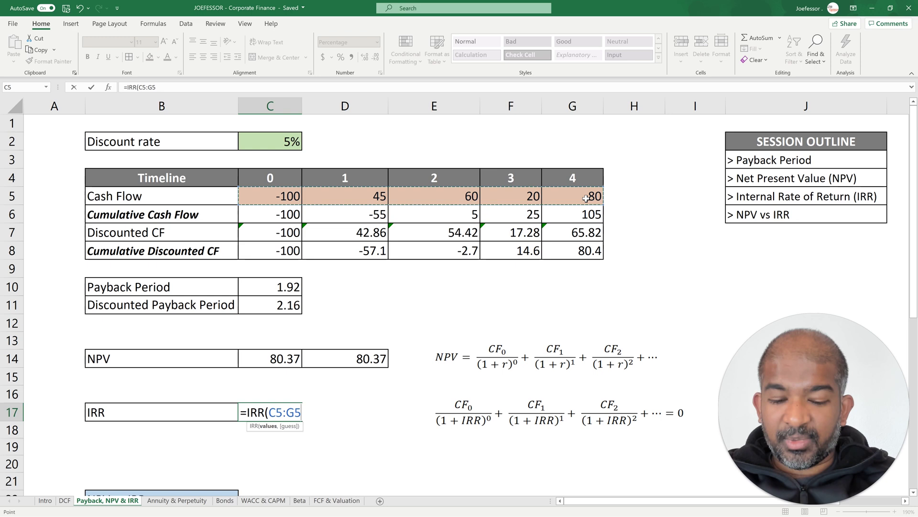
pyautogui.write(')')
pyautogui.press('Return')
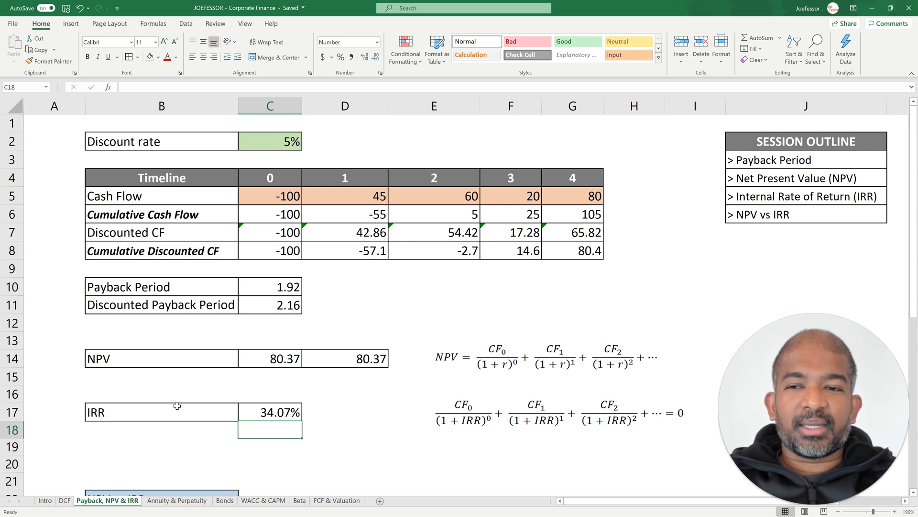
pyautogui.click(286, 194)
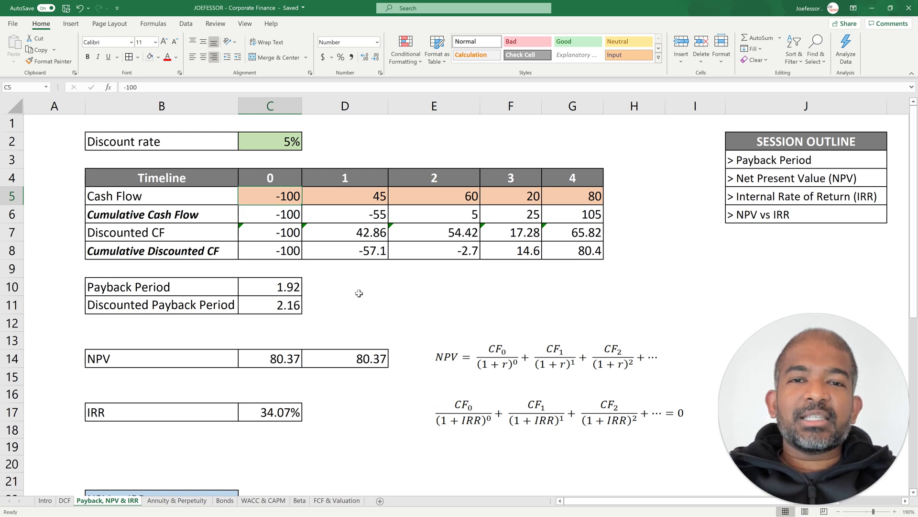
# Scroll down to the NPV vs IRR section with Projects X, Y, Z around rows 22–35
pyautogui.scroll(-5, 358, 293)
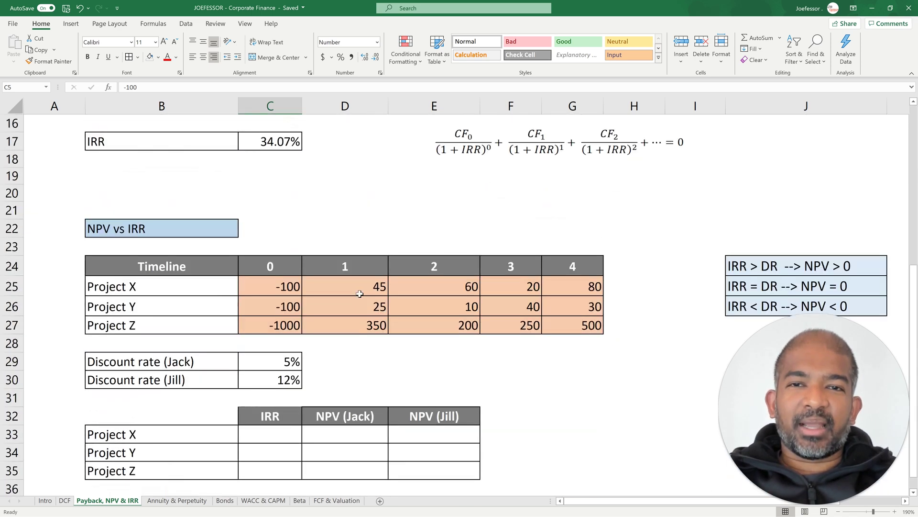
pyautogui.scroll(-2, 359, 294)
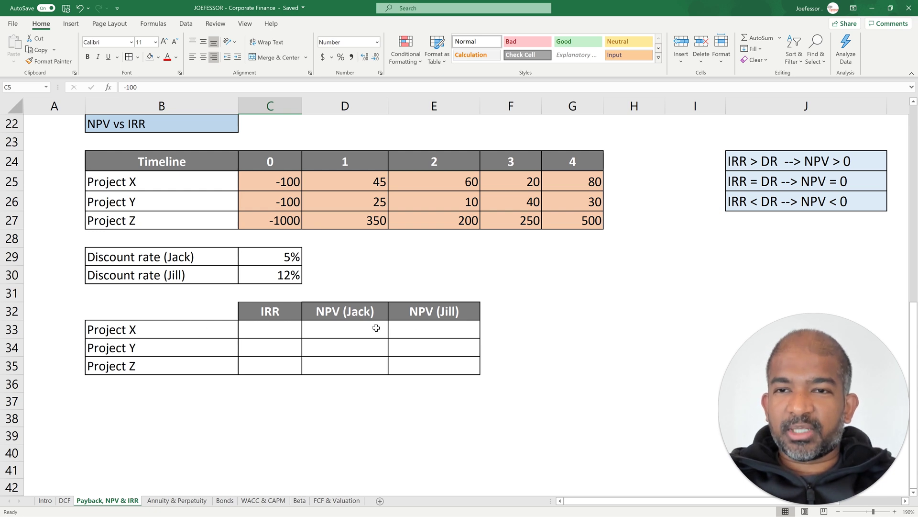
# Enter =IRR(C25:G25) in C33 and copy it to C34:C35, giving 34.1%, 1.8%, 10.6%
pyautogui.click(279, 331)
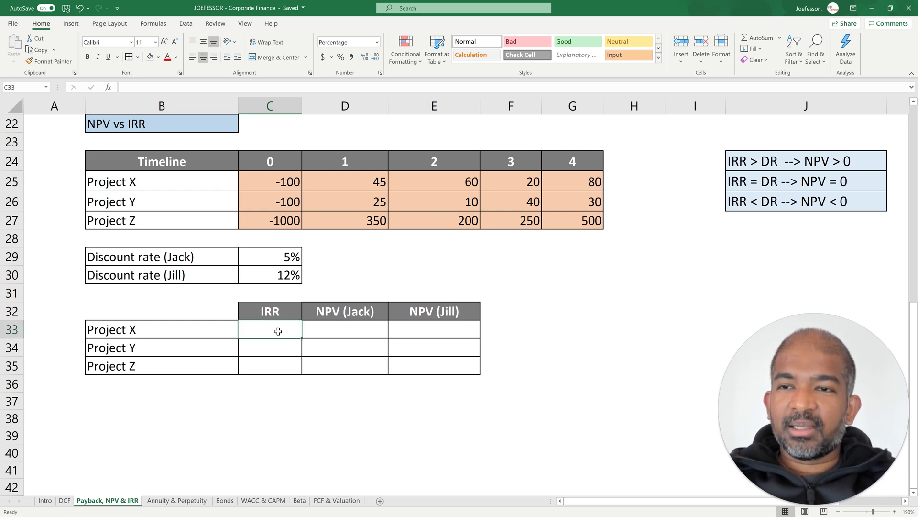
pyautogui.write('=')
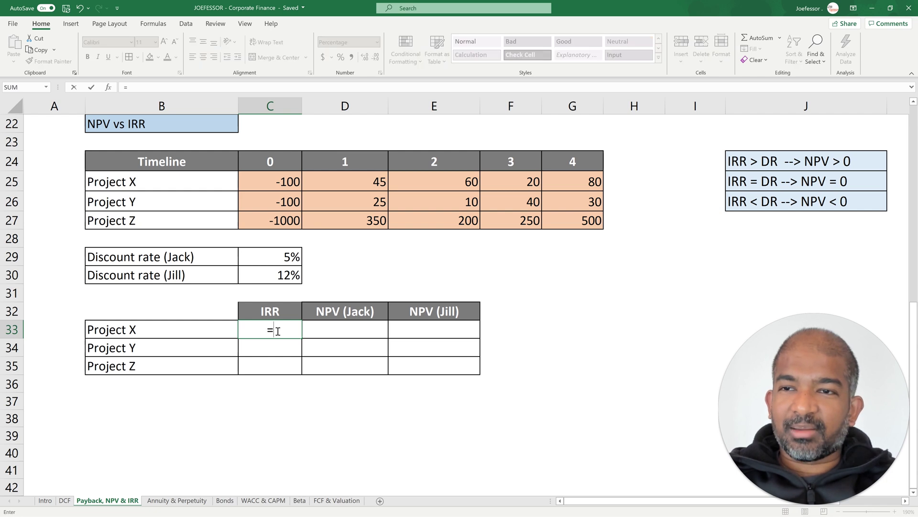
pyautogui.write('IRR(')
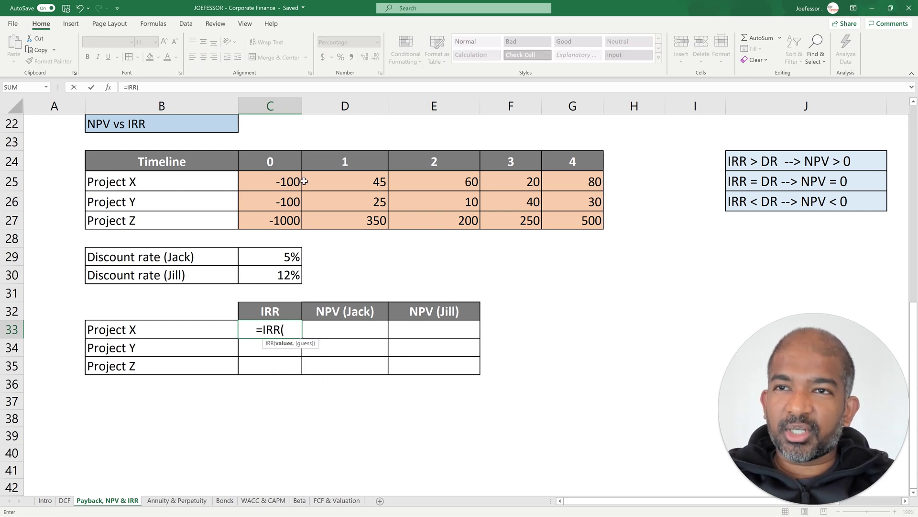
pyautogui.moveTo(289, 179); pyautogui.dragTo(573, 176)
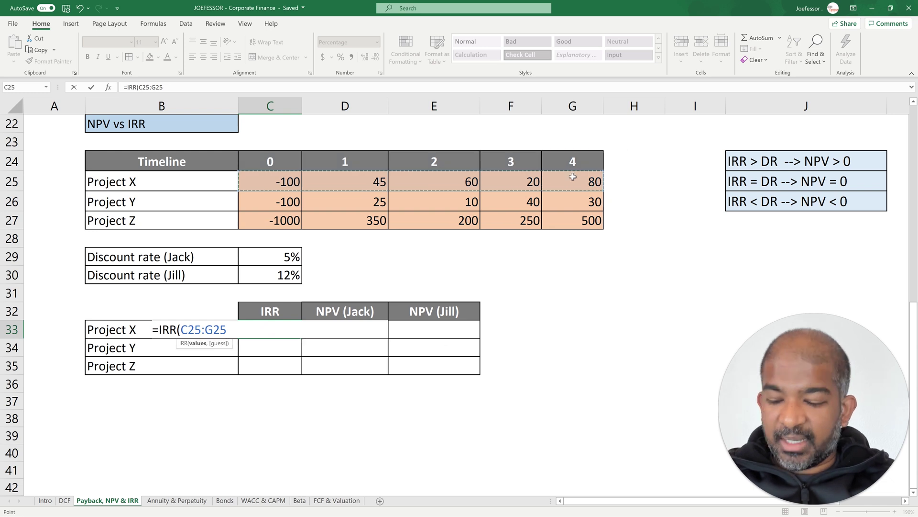
pyautogui.write(')')
pyautogui.press('Return')
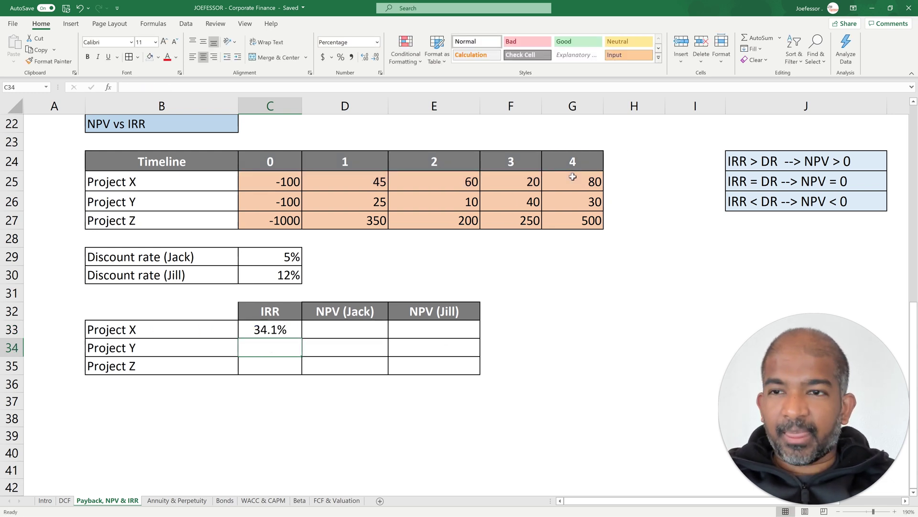
pyautogui.press('Up')
pyautogui.hotkey('ctrl', 'c')
pyautogui.press('Down')
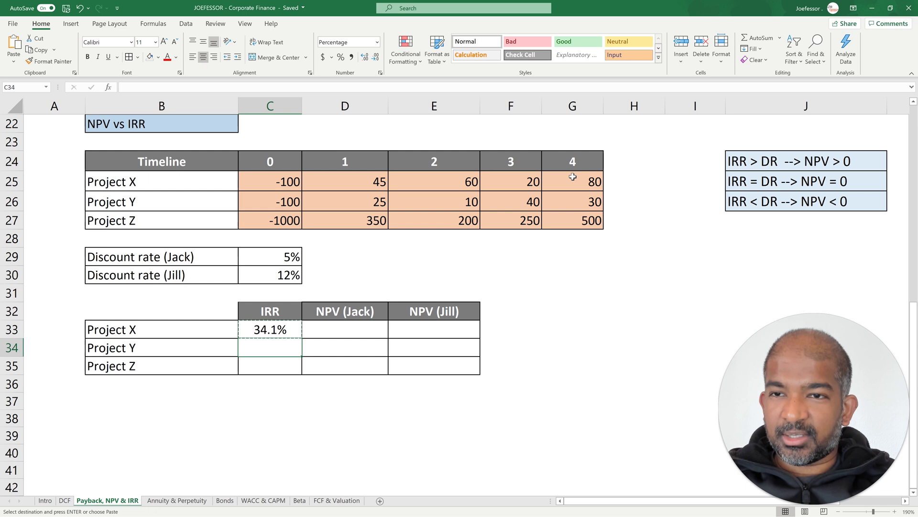
pyautogui.hotkey('shift', 'Down')
pyautogui.hotkey('ctrl', 'v')
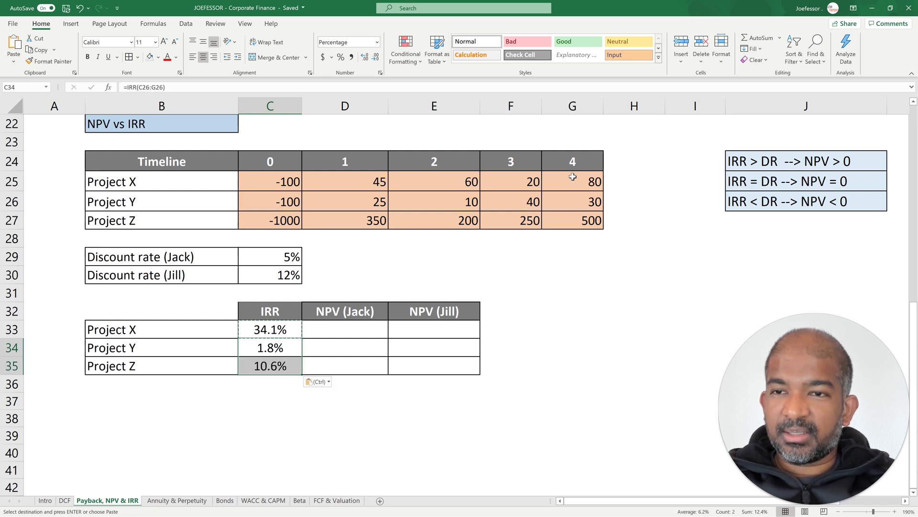
pyautogui.click(338, 331)
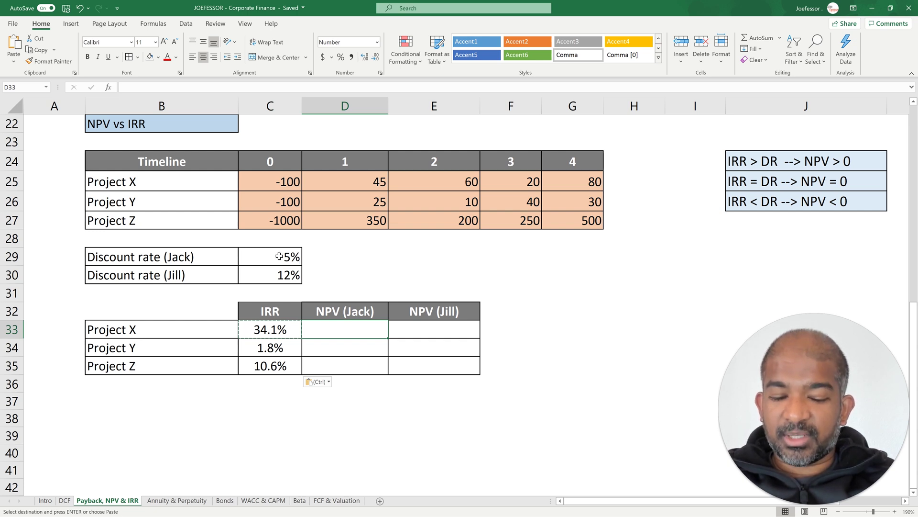
# Enter Jack's project X NPV in D33 as =NPV(C29,D25:G25)+C25
pyautogui.write('=NPV(')
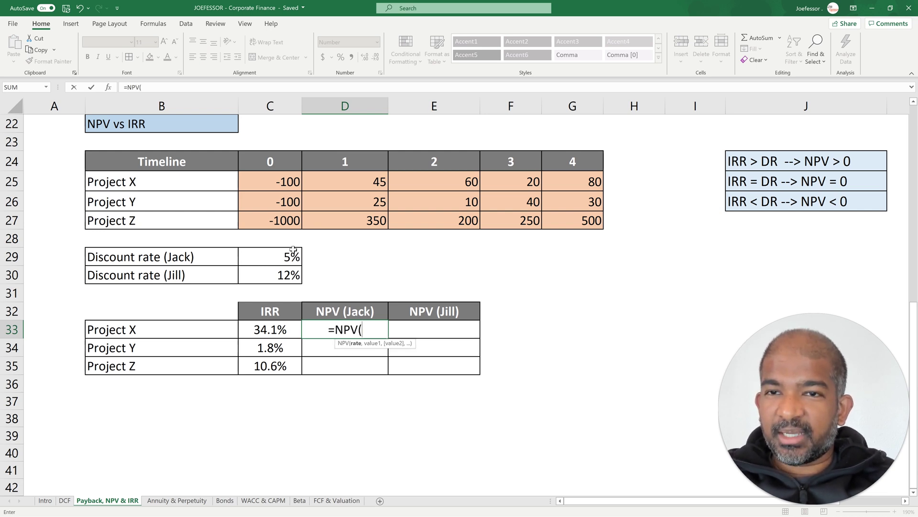
pyautogui.click(282, 256)
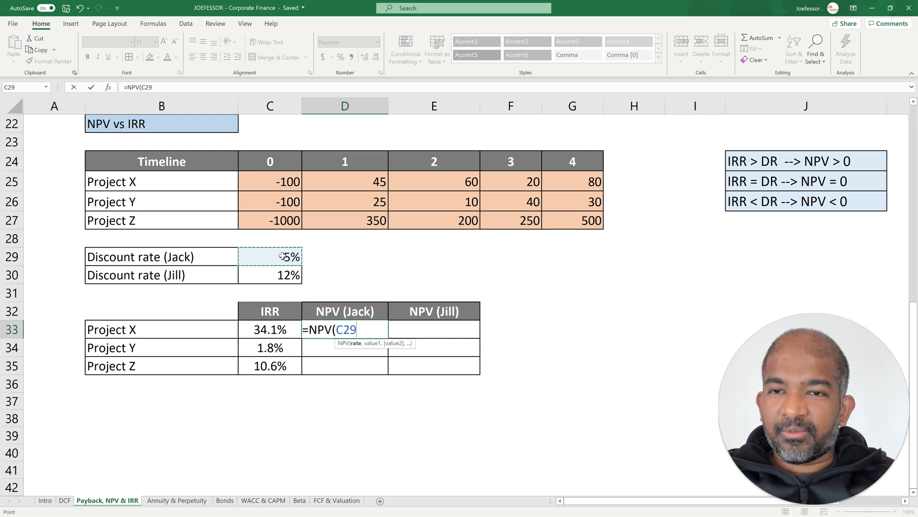
pyautogui.write(',')
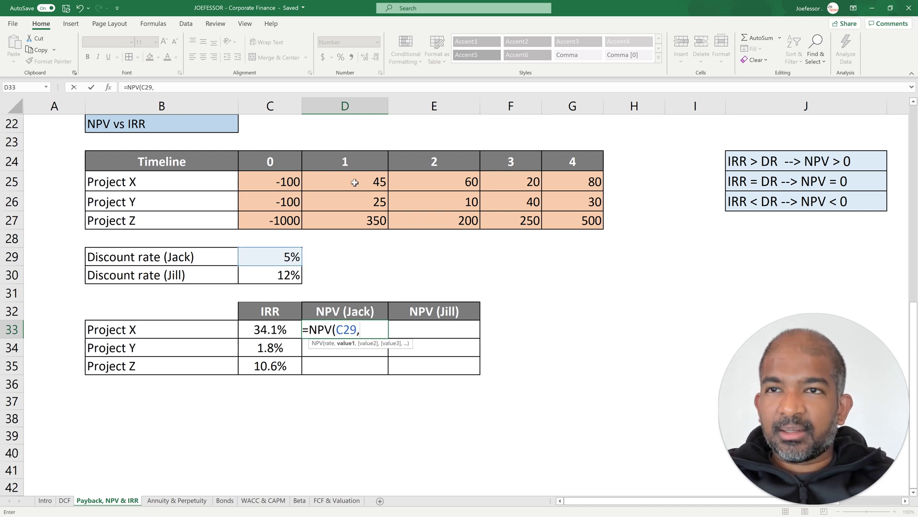
pyautogui.moveTo(404, 181); pyautogui.dragTo(569, 180)
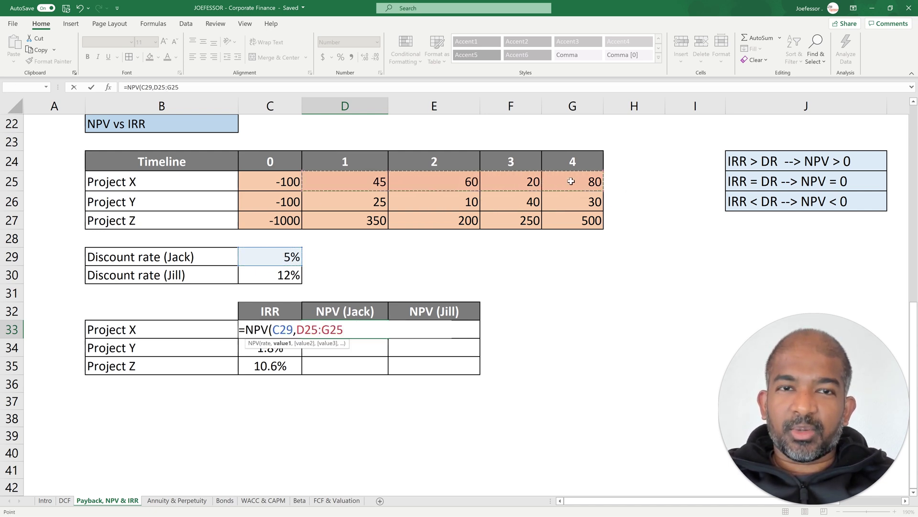
pyautogui.write(')+')
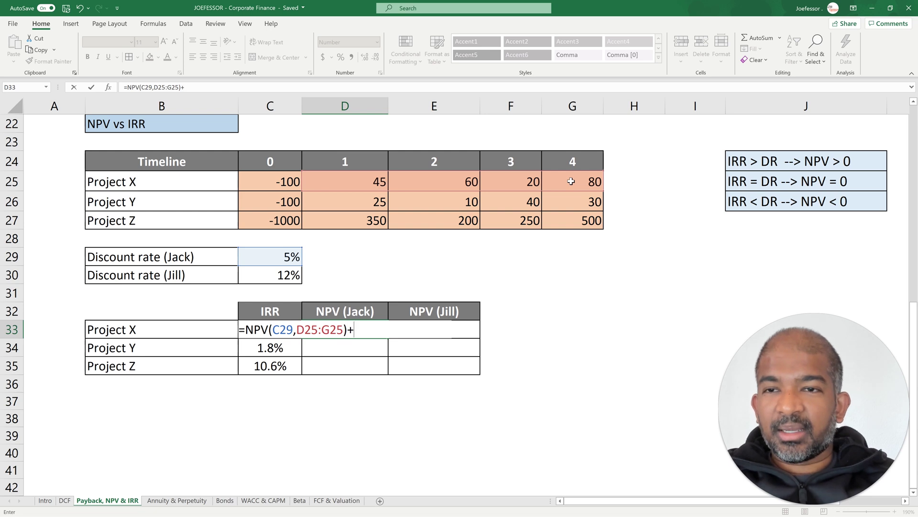
pyautogui.click(280, 182)
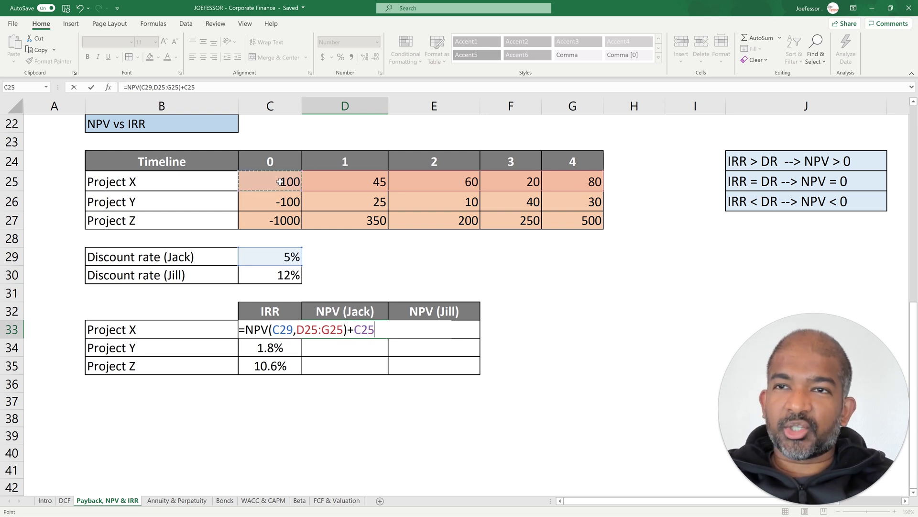
pyautogui.press('Return')
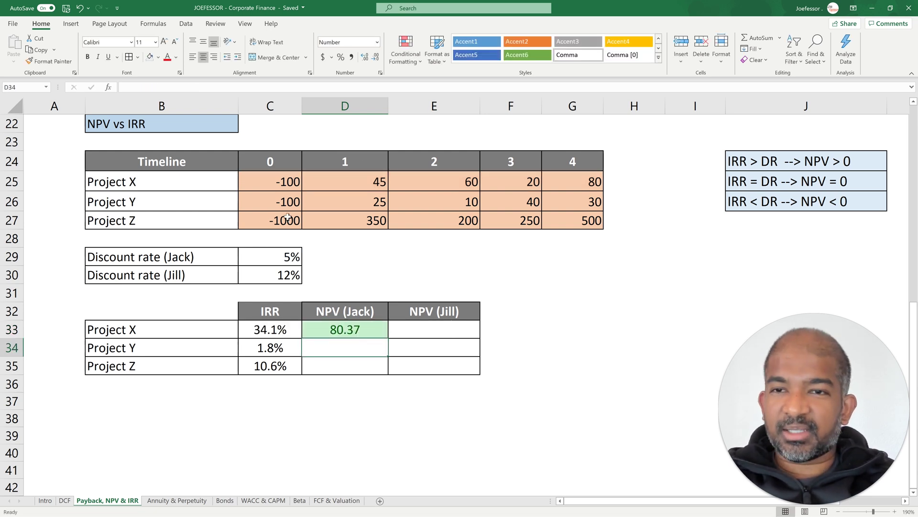
# Lock the rate reference in D33's formula to $C$29
pyautogui.click(336, 328)
pyautogui.click(143, 88)
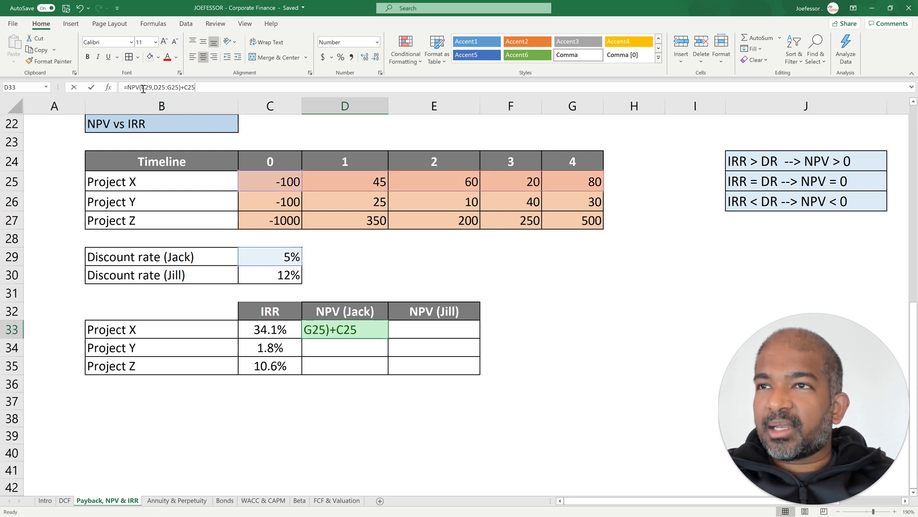
pyautogui.write('$')
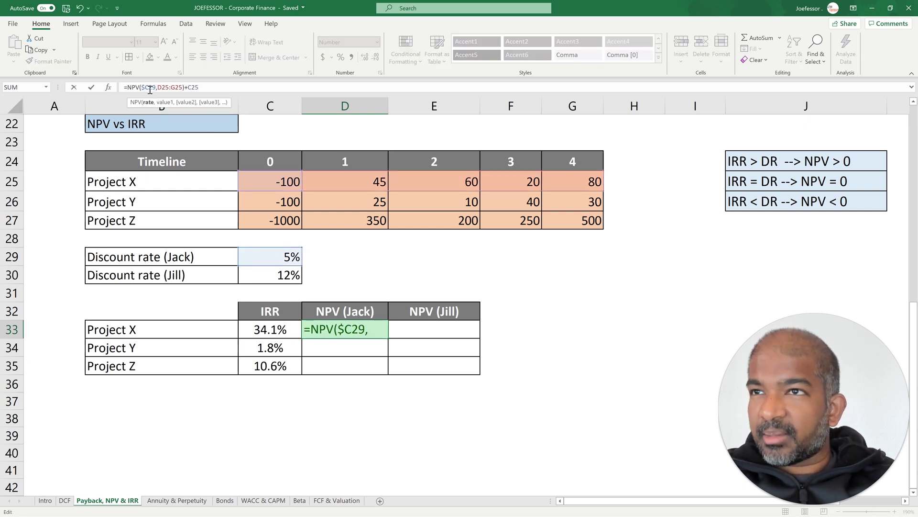
pyautogui.click(150, 88)
pyautogui.write('$')
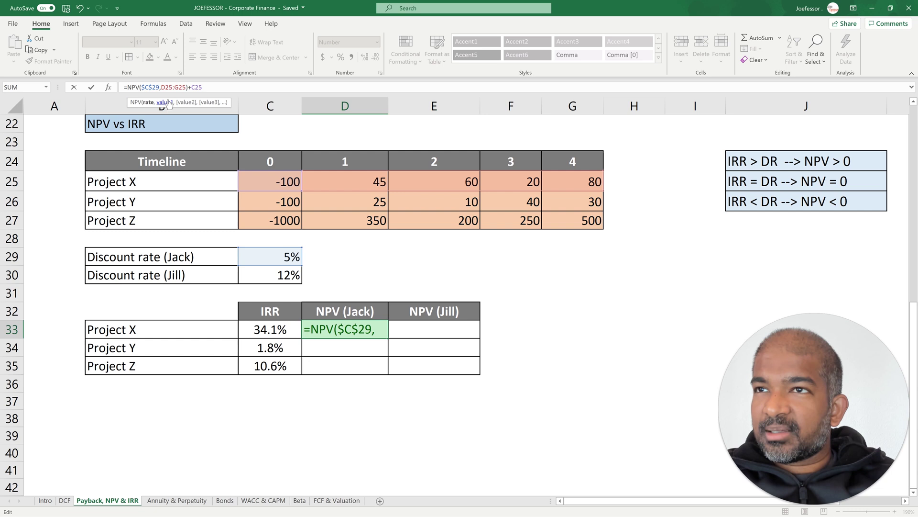
pyautogui.press('Return')
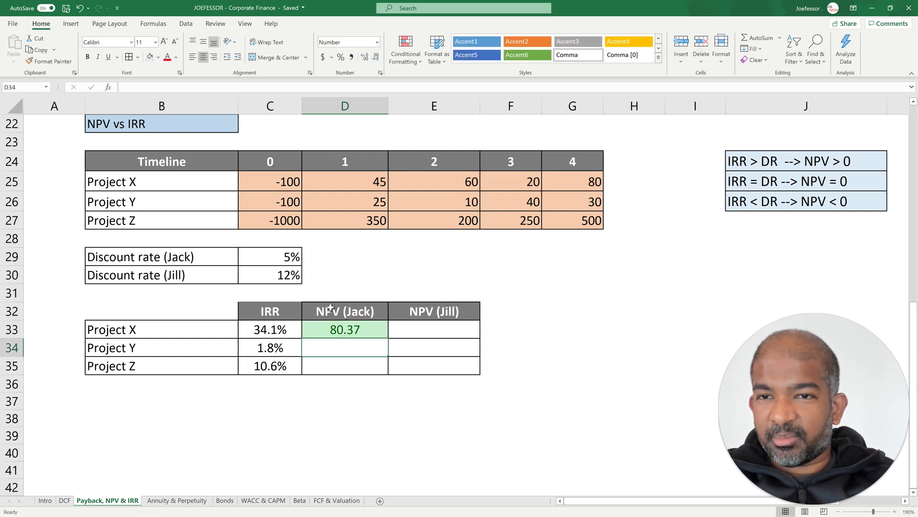
# Copy D33's NPV formula into D34 and D35 for projects Y and Z, giving -7.89 and 142.05
pyautogui.click(330, 326)
pyautogui.hotkey('ctrl', 'c')
pyautogui.click(339, 353)
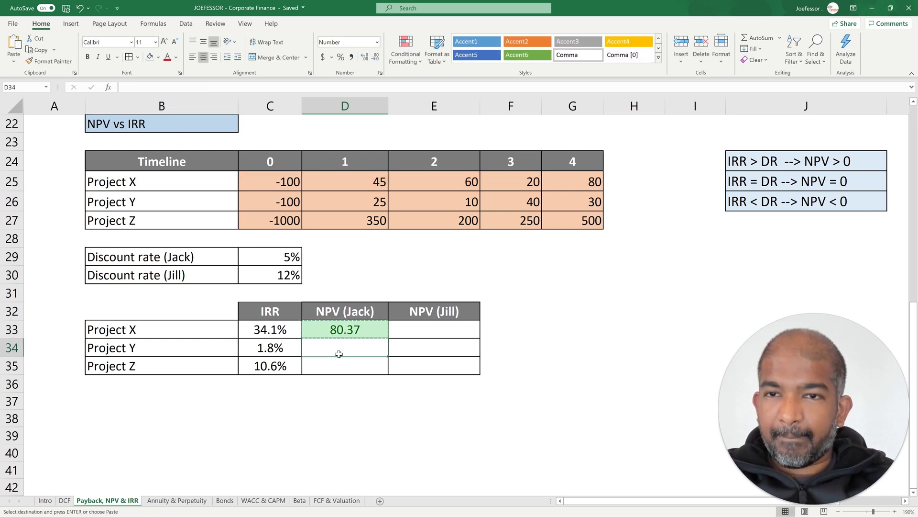
pyautogui.hotkey('ctrl', 'v')
pyautogui.click(330, 367)
pyautogui.hotkey('ctrl', 'v')
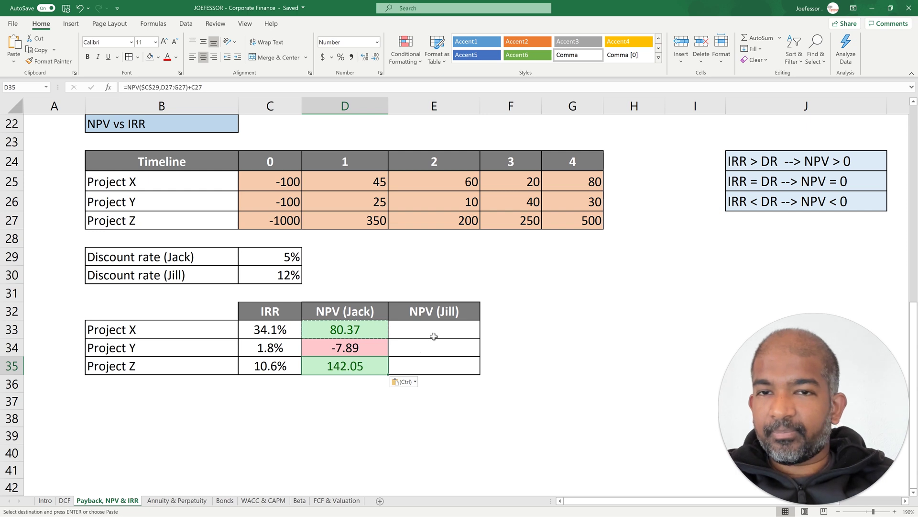
# Enter Jill's project X NPV in E33 as =NPV(C30,D25:G25)+C25
pyautogui.click(434, 329)
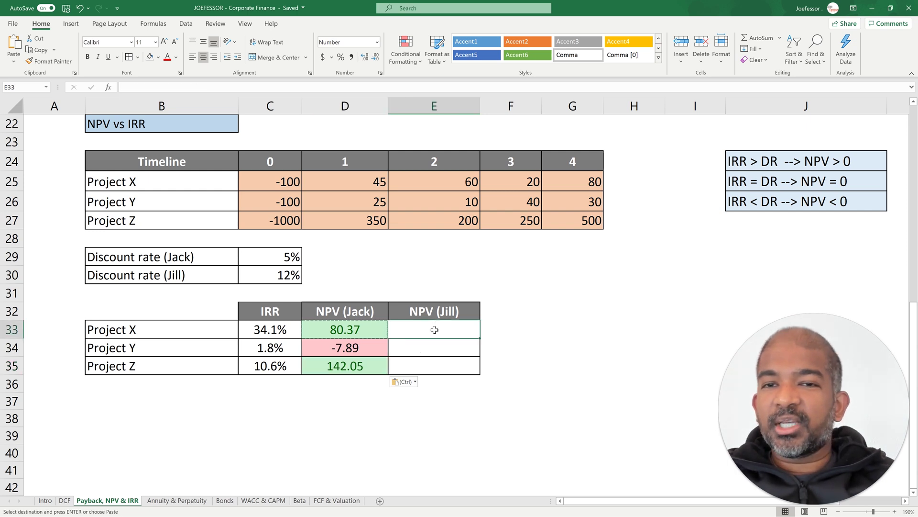
pyautogui.write('=')
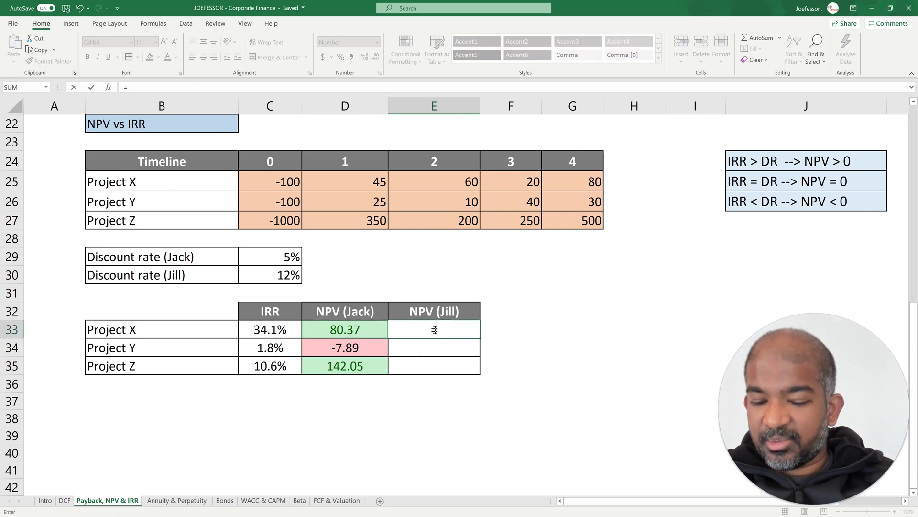
pyautogui.write('NPV(')
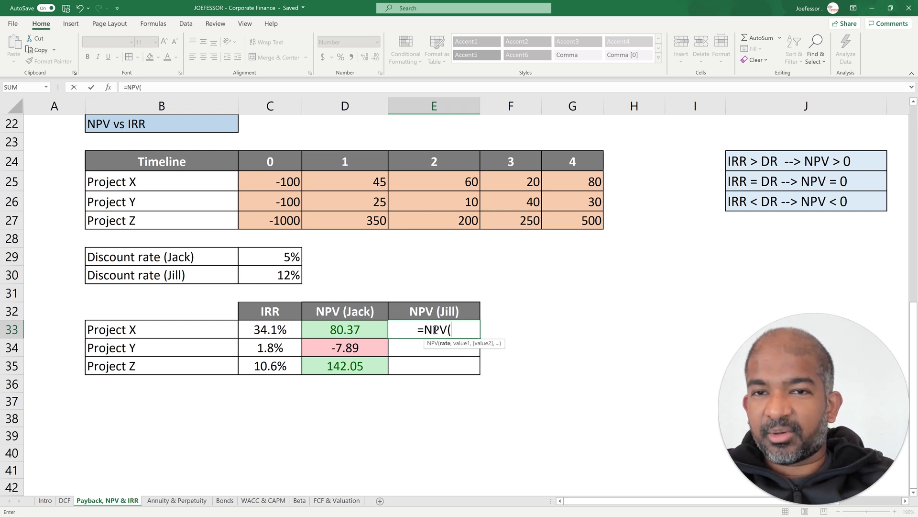
pyautogui.click(285, 277)
pyautogui.write(',')
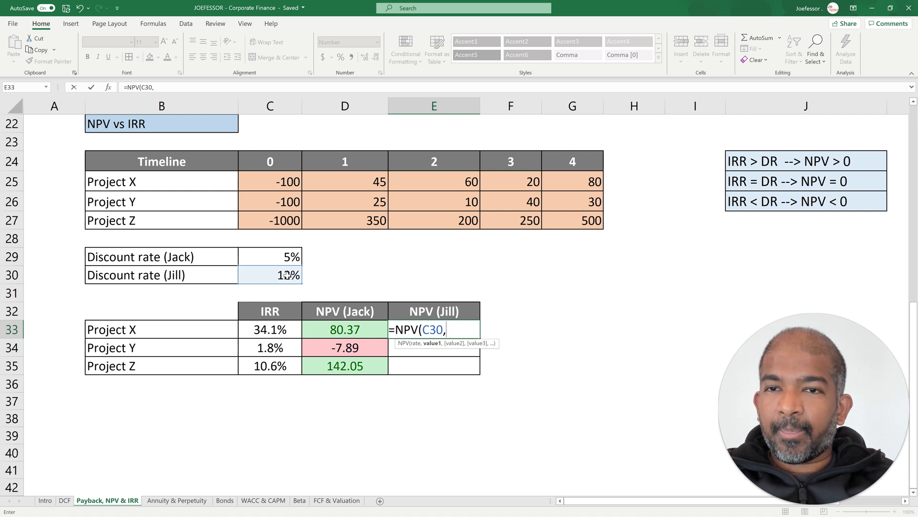
pyautogui.moveTo(376, 182); pyautogui.dragTo(563, 182)
pyautogui.write(')')
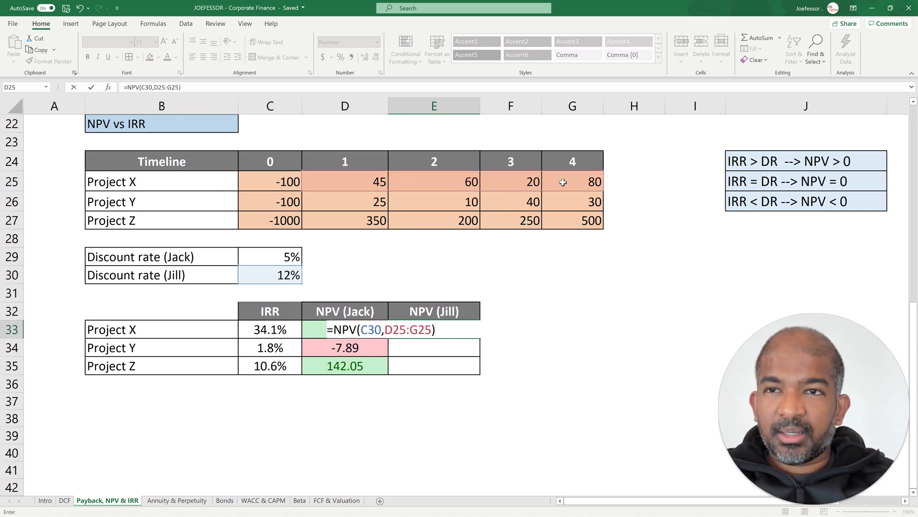
pyautogui.write('+')
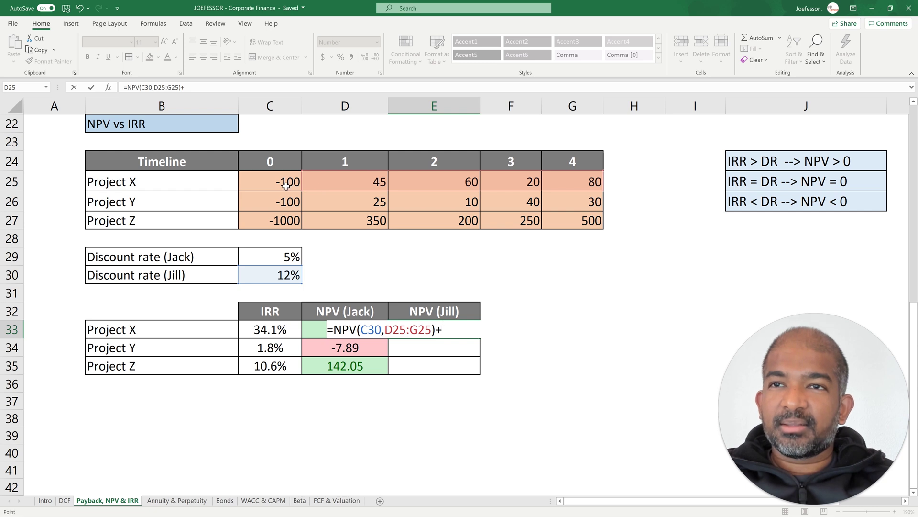
pyautogui.click(286, 186)
pyautogui.press('Return')
# Lock the rate reference in E33's formula to $C$30
pyautogui.press('Up')
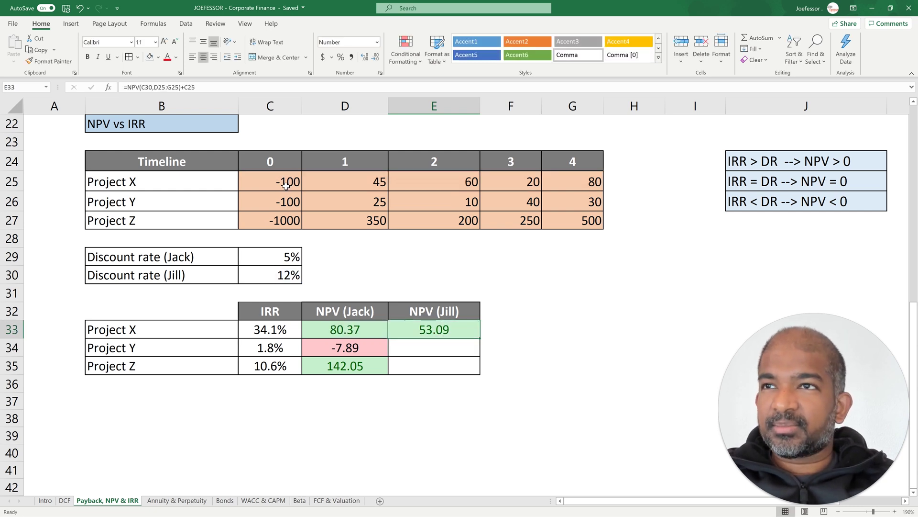
pyautogui.click(140, 87)
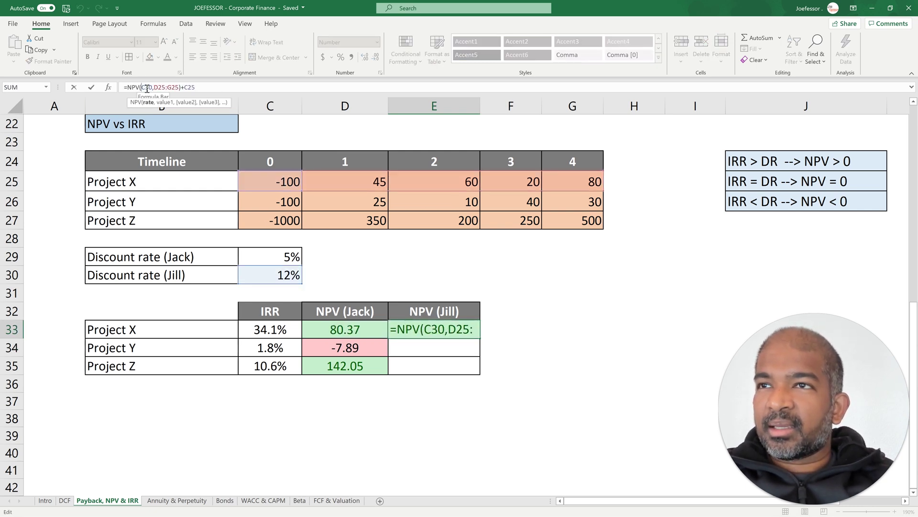
pyautogui.write('$')
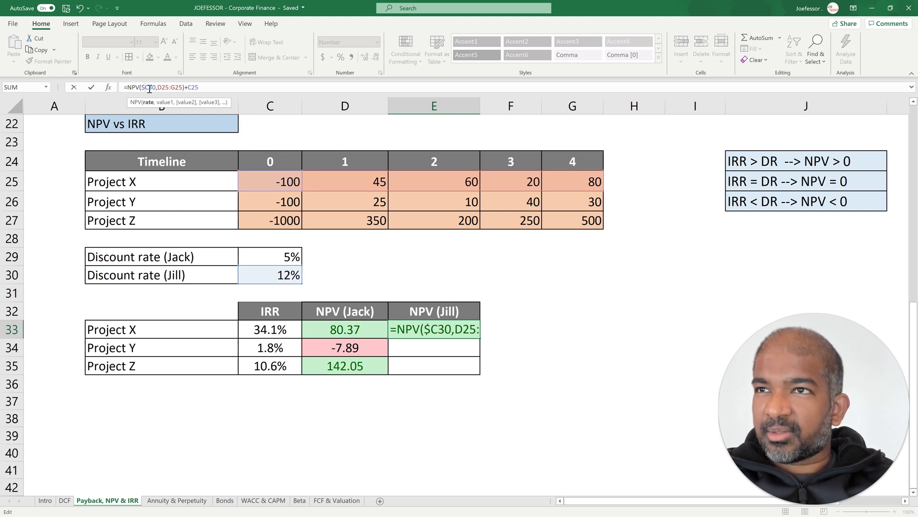
pyautogui.click(150, 87)
pyautogui.write('$')
pyautogui.press('Return')
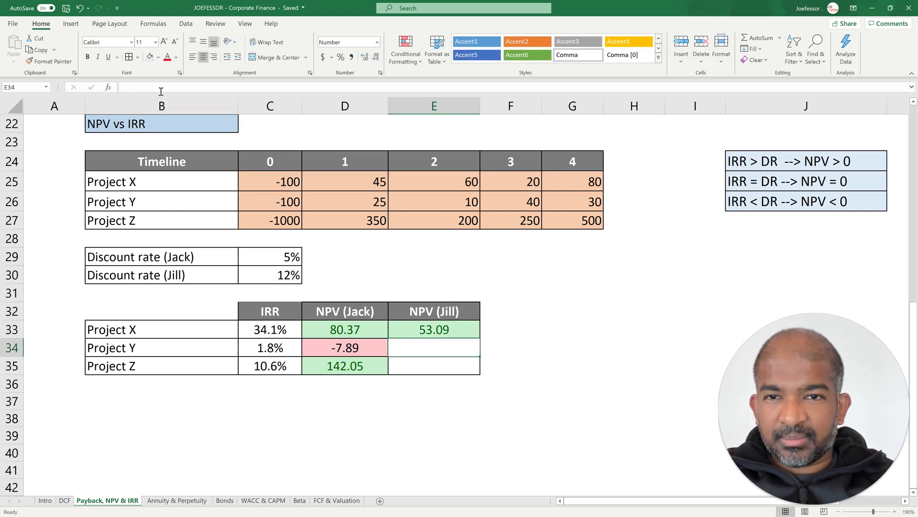
# Copy E33's NPV formula into E34 and E35, giving -22.17 and -32.36
pyautogui.press('Up')
pyautogui.hotkey('ctrl', 'c')
pyautogui.press('Down')
pyautogui.hotkey('ctrl', 'v')
pyautogui.press('Down')
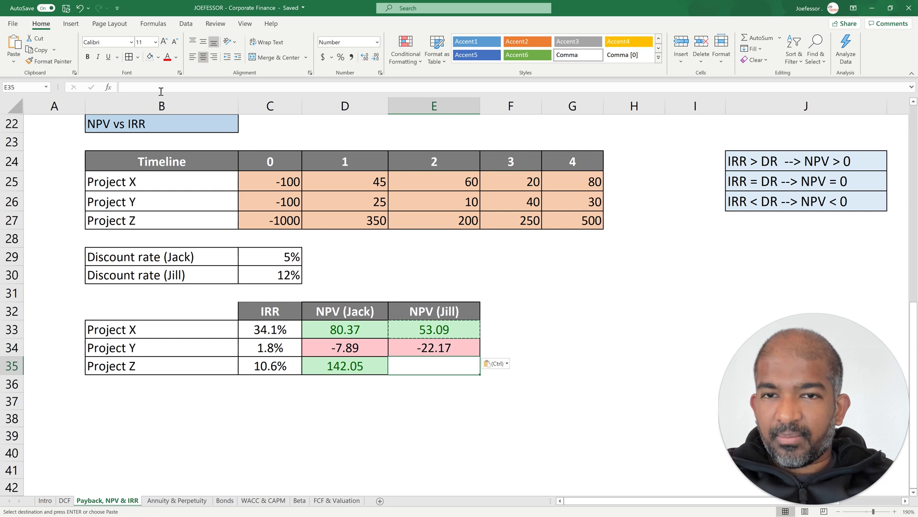
pyautogui.hotkey('ctrl', 'v')
pyautogui.press('Down')
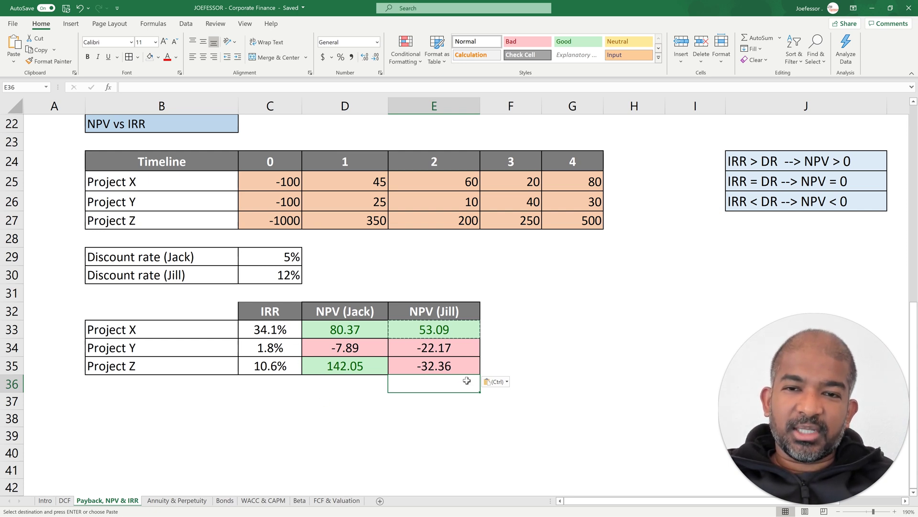
pyautogui.click(465, 365)
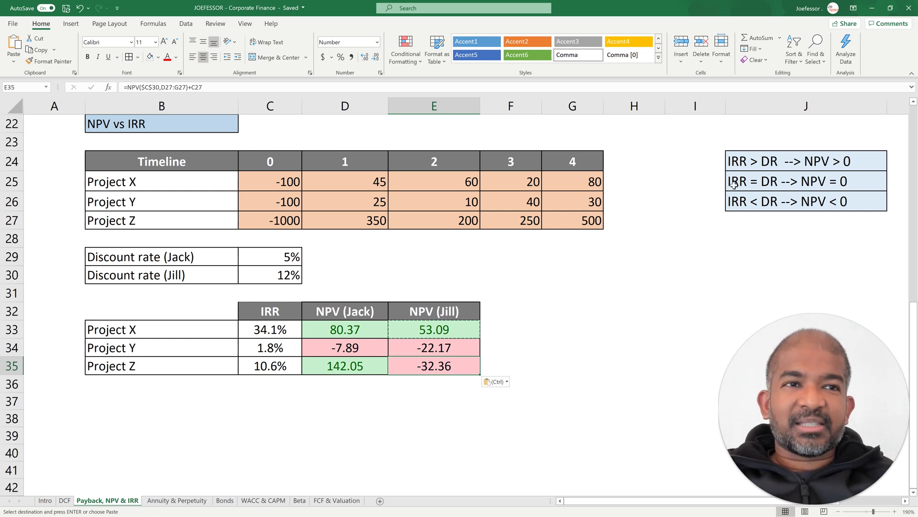
pyautogui.click(761, 168)
pyautogui.moveTo(760, 168); pyautogui.dragTo(769, 201)
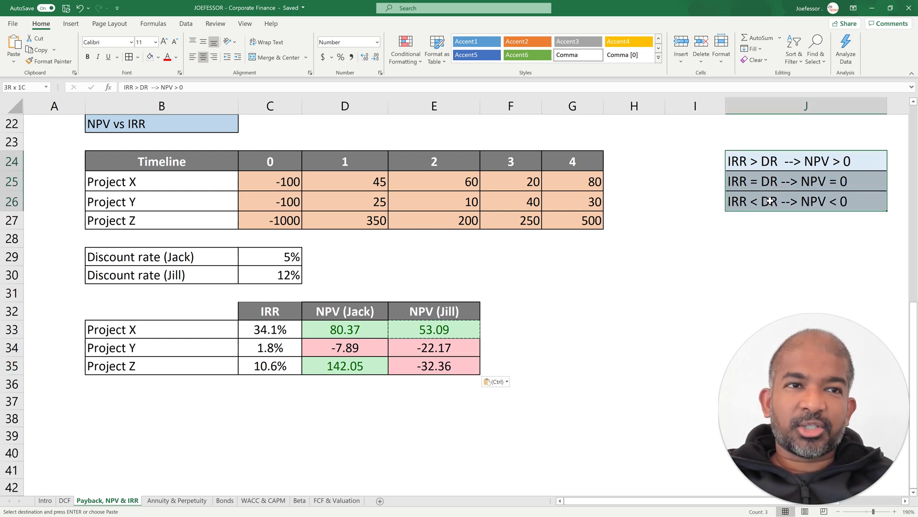
pyautogui.click(717, 240)
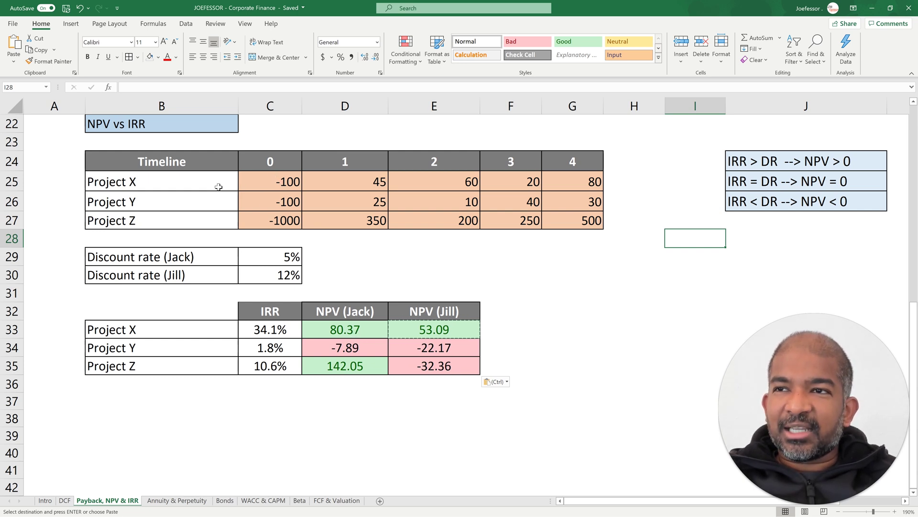
pyautogui.click(187, 221)
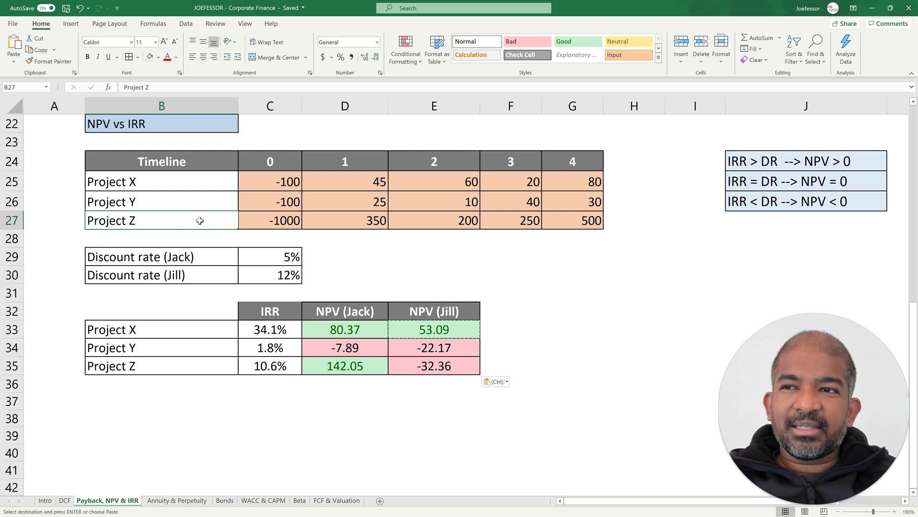
pyautogui.click(259, 222)
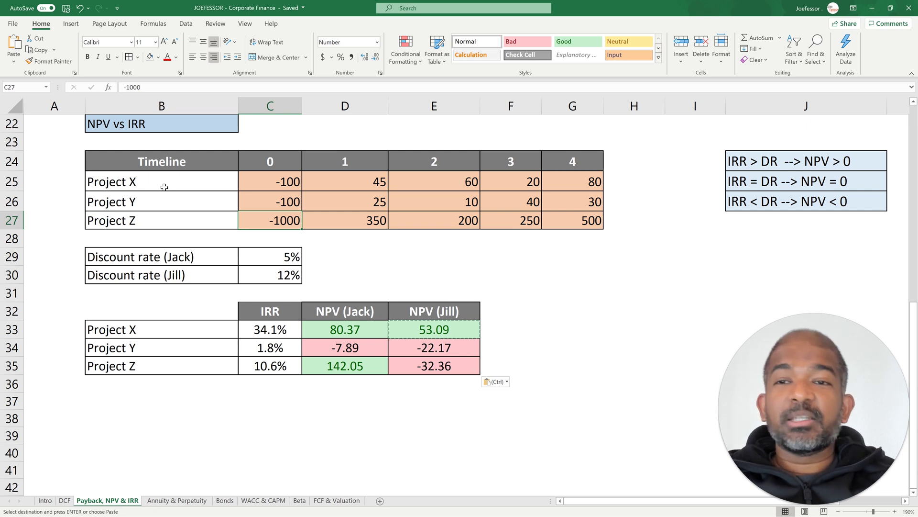
pyautogui.click(278, 184)
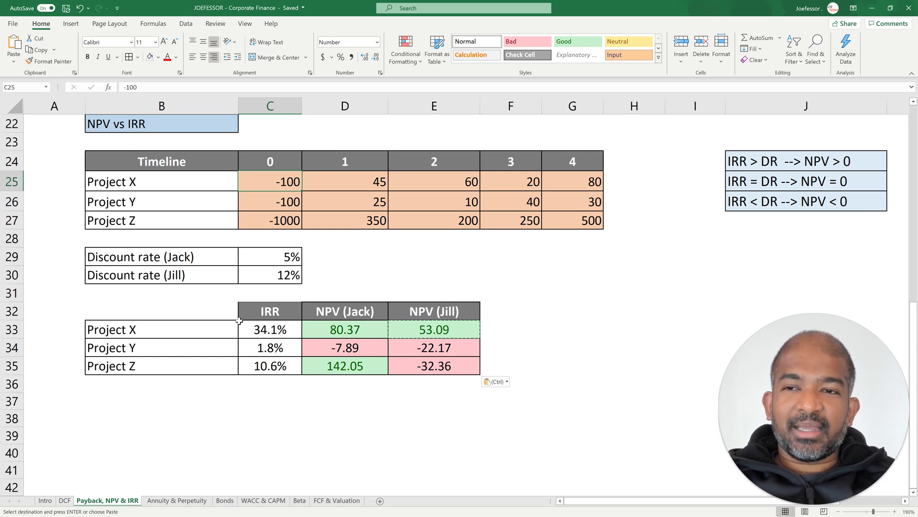
pyautogui.click(331, 333)
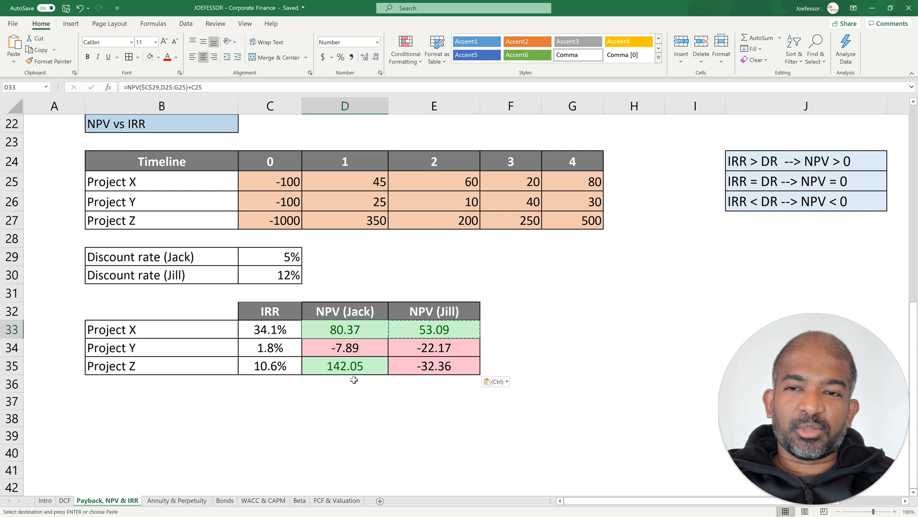
pyautogui.press('Escape')
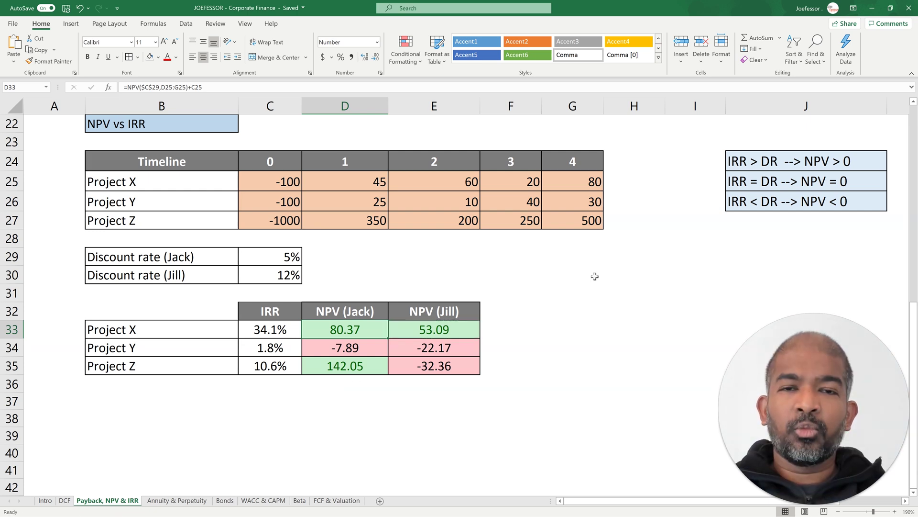